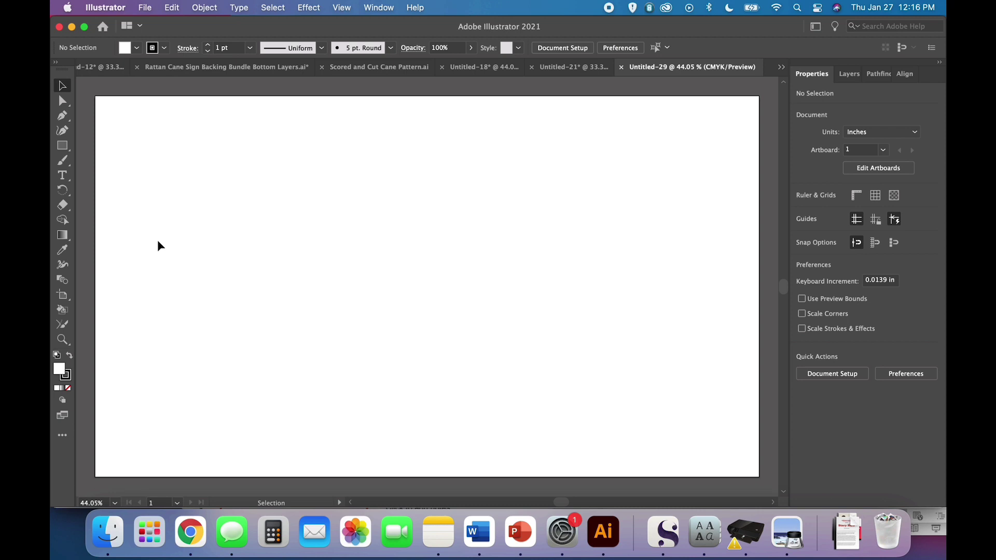
Step: Type the word 'love' on the artboard with the horizontal Type tool
{"action": "left_click", "coordinate": [62, 175]}
{"action": "left_click_drag", "start_coordinate": [63, 179], "coordinate": [127, 180]}
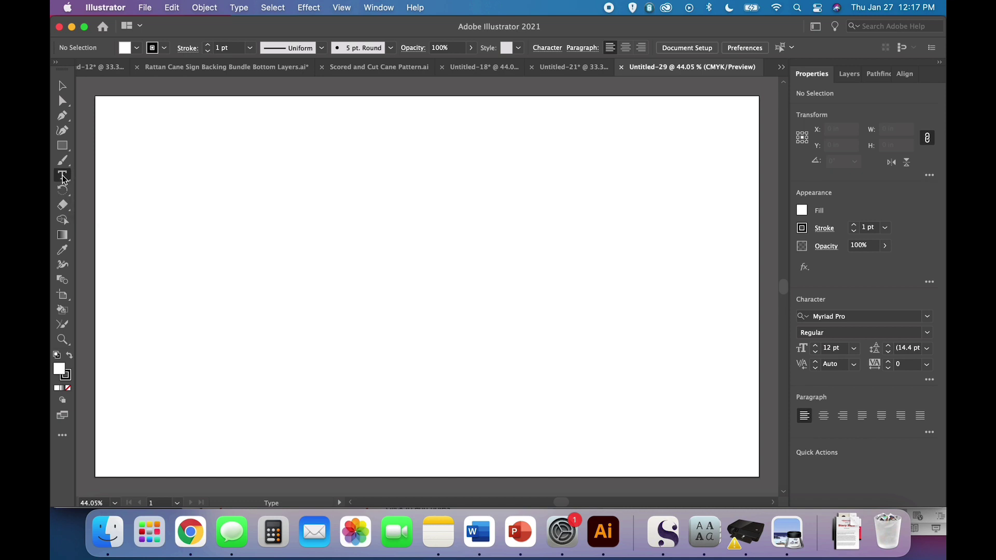
{"action": "left_click", "coordinate": [63, 179]}
{"action": "left_click", "coordinate": [63, 179]}
{"action": "left_click", "coordinate": [220, 179]}
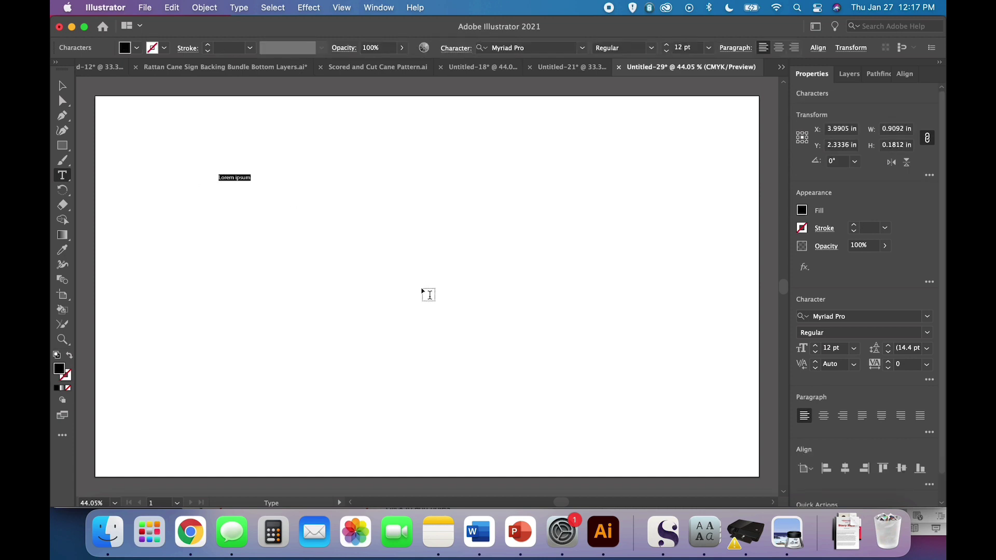
{"action": "type", "text": "love"}
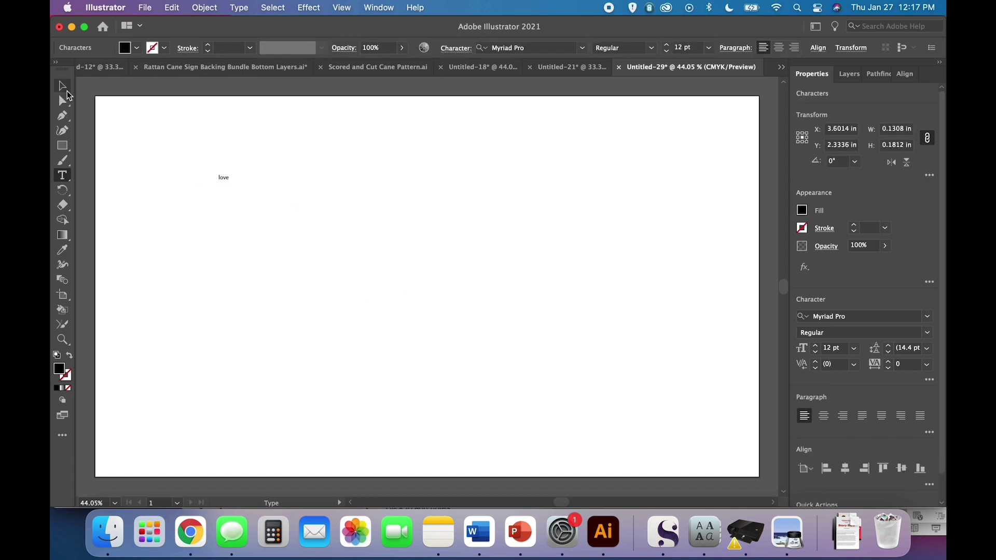
Step: Scale the 'love' text up and set its font size to 200 pt
{"action": "left_click", "coordinate": [63, 86]}
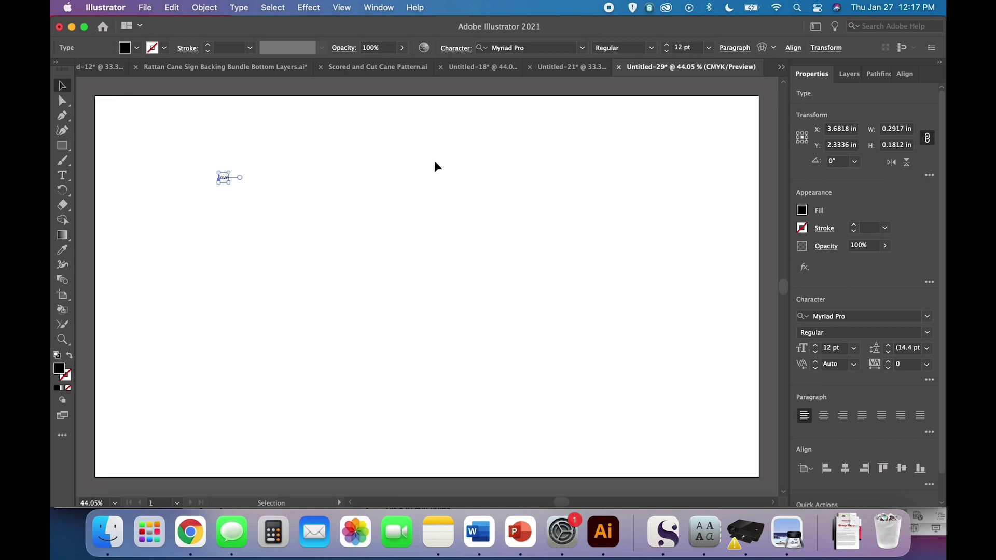
{"action": "left_click_drag", "start_coordinate": [231, 183], "coordinate": [382, 267]}
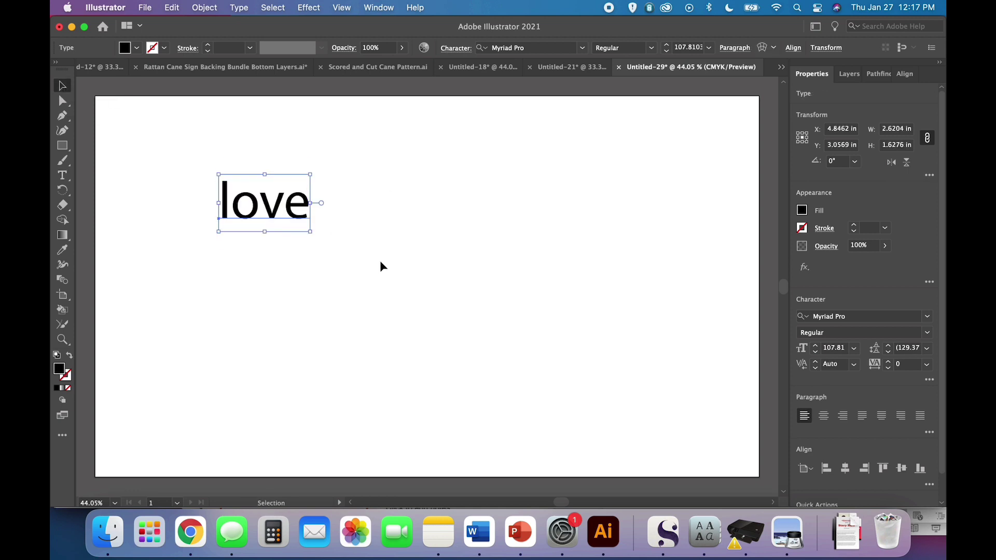
{"action": "left_click", "coordinate": [683, 48]}
{"action": "type", "text": "200"}
{"action": "key", "text": "Tab"}
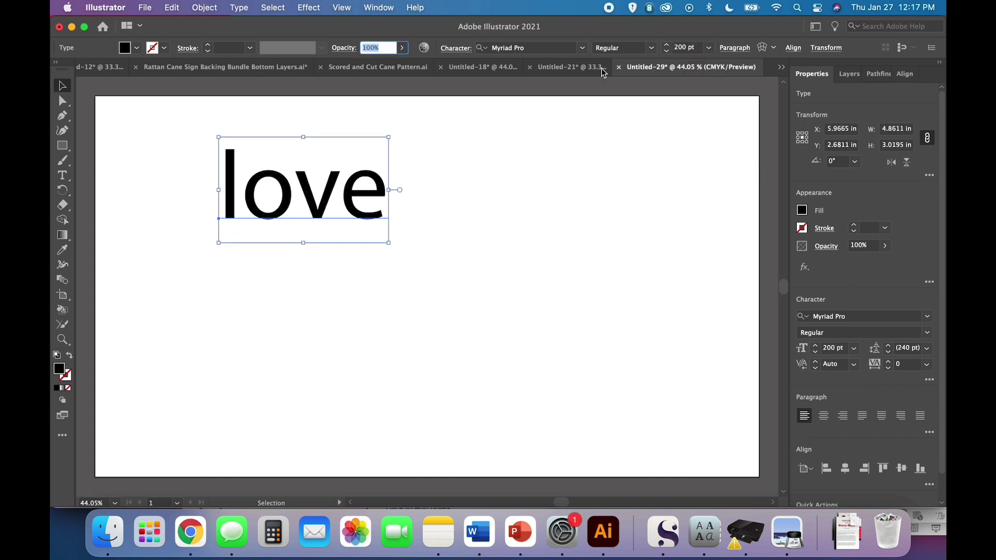
Step: Set the font to Wild Mango Regular and place the caret after the l
{"action": "left_click", "coordinate": [583, 48]}
{"action": "type", "text": "wild"}
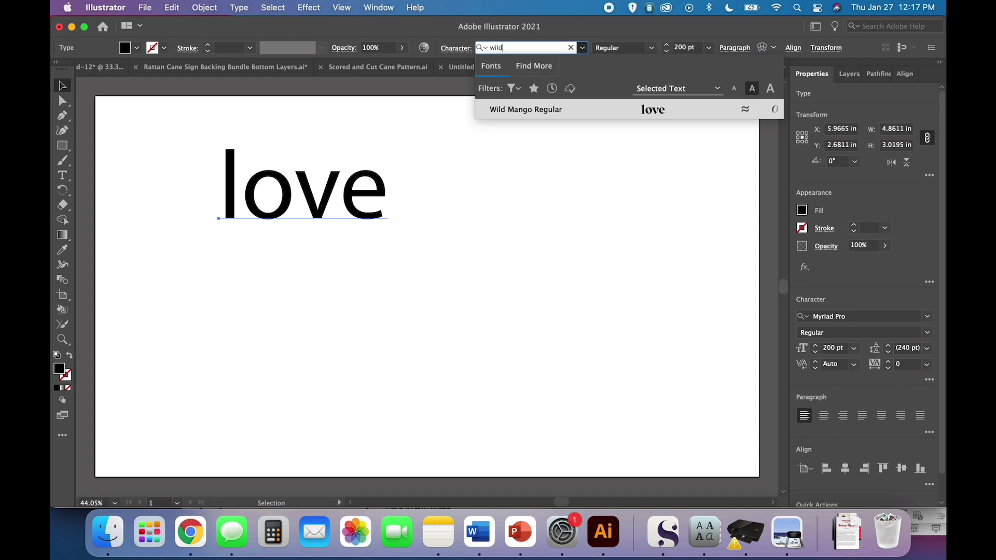
{"action": "left_click", "coordinate": [627, 112]}
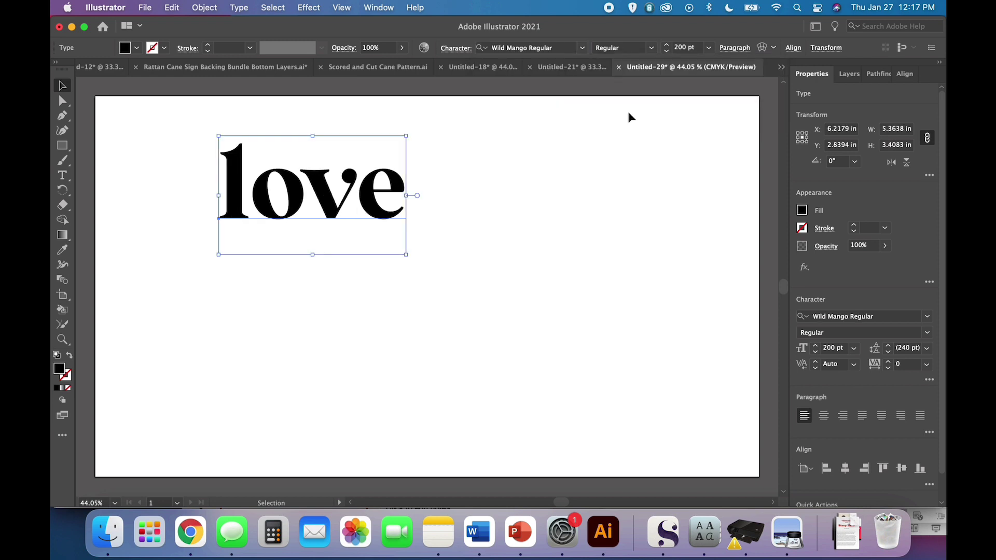
{"action": "left_click", "coordinate": [68, 177]}
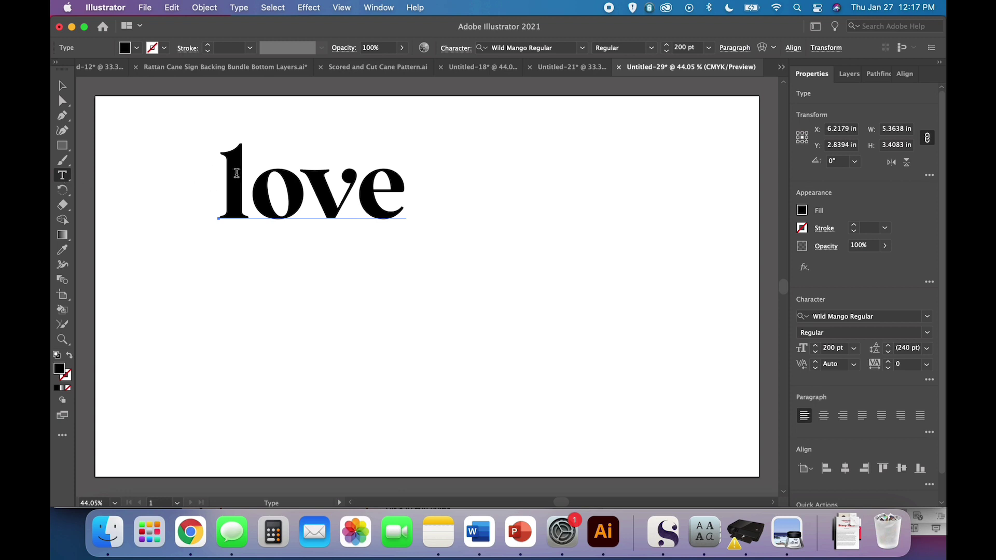
{"action": "left_click", "coordinate": [247, 186]}
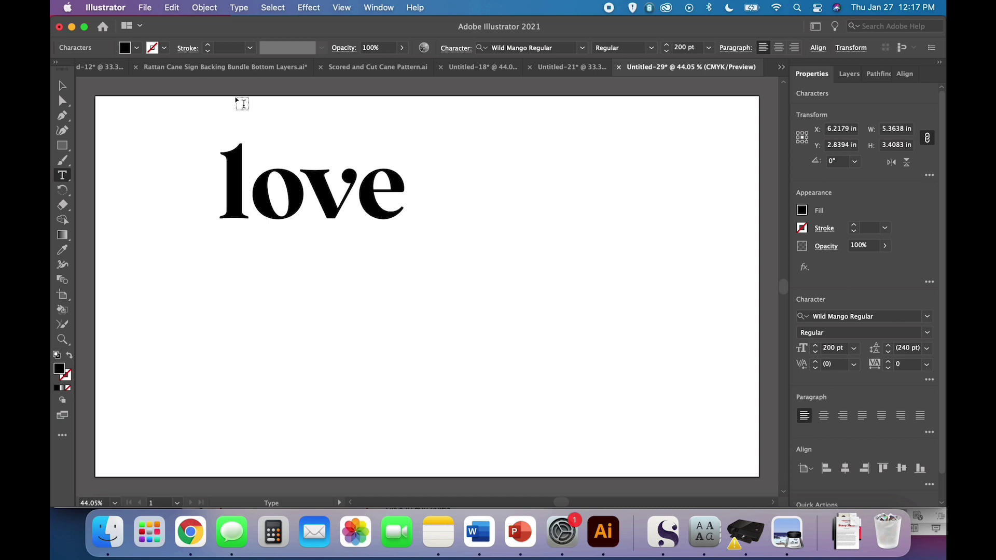
Step: Insert Wild Mango's swash alternate l from the Glyphs panel
{"action": "left_click", "coordinate": [239, 8]}
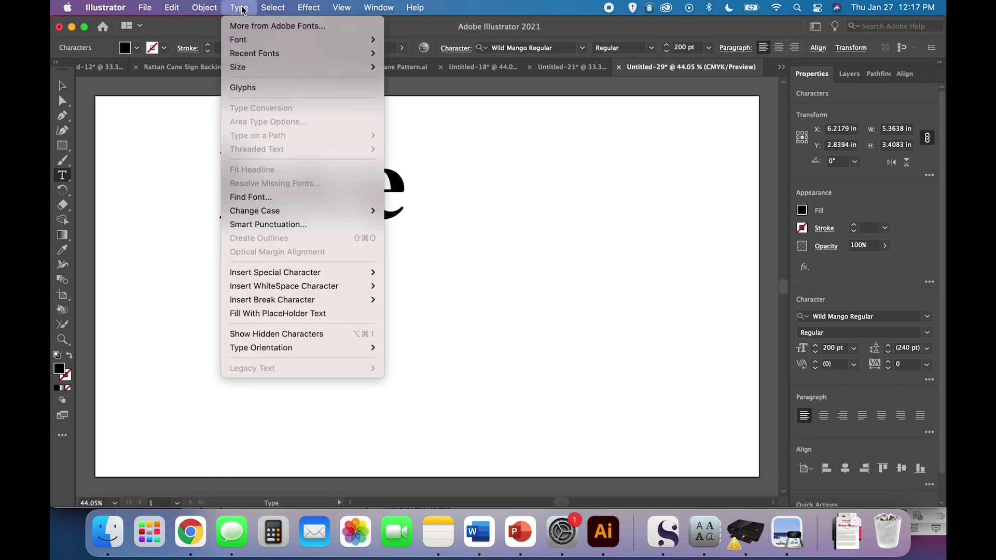
{"action": "left_click", "coordinate": [256, 92]}
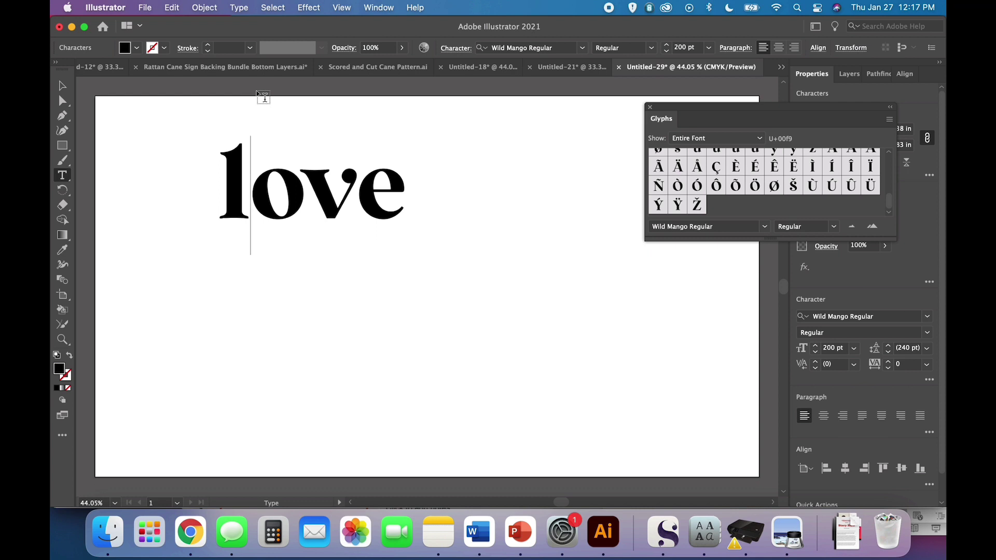
{"action": "scroll", "coordinate": [785, 196], "scroll_direction": "down", "scroll_amount": 6}
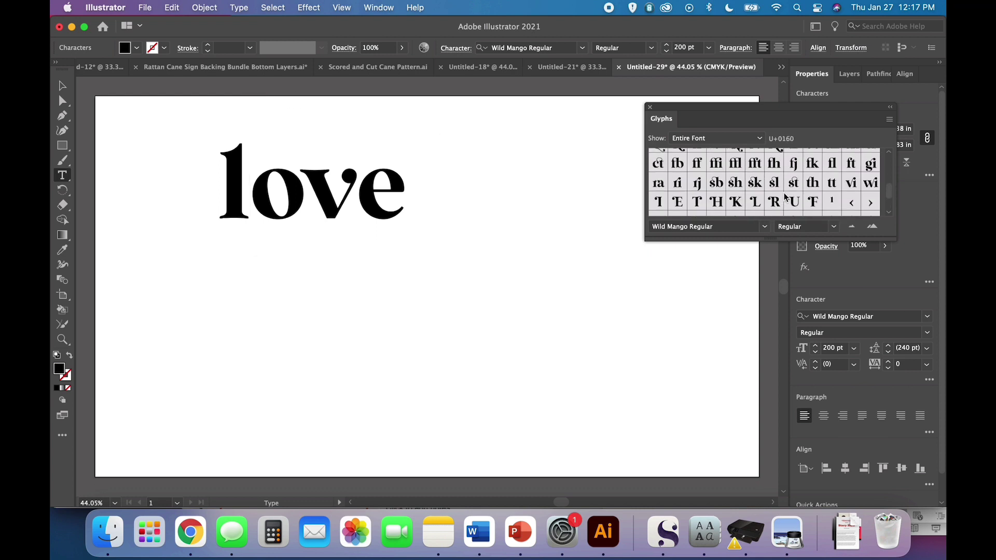
{"action": "scroll", "coordinate": [785, 197], "scroll_direction": "up", "scroll_amount": 4}
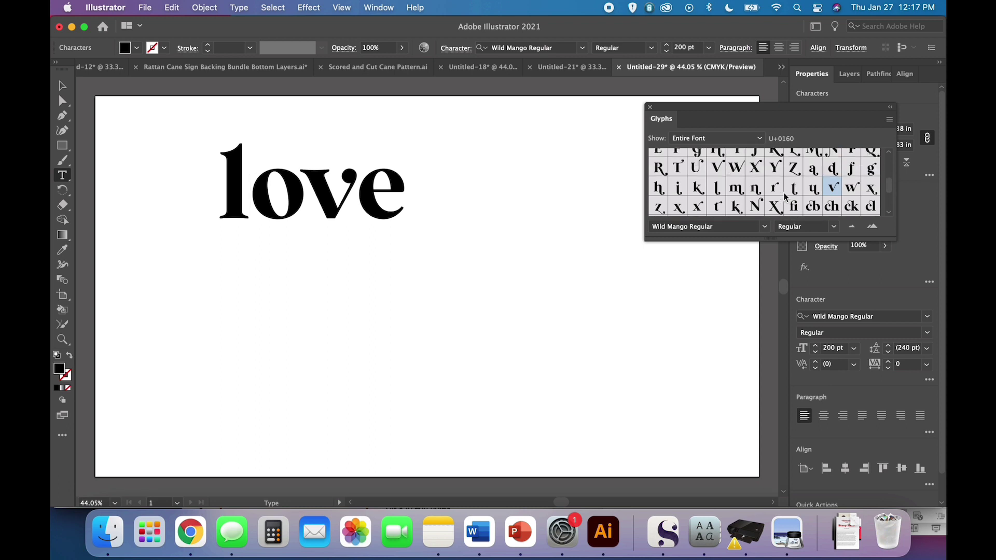
{"action": "scroll", "coordinate": [786, 197], "scroll_direction": "down", "scroll_amount": 1}
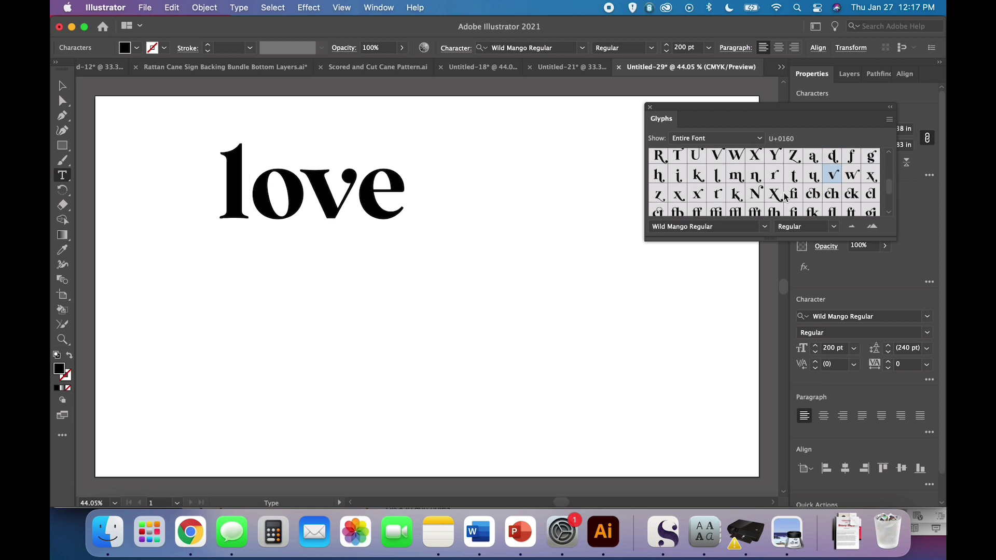
{"action": "double_click", "coordinate": [717, 177]}
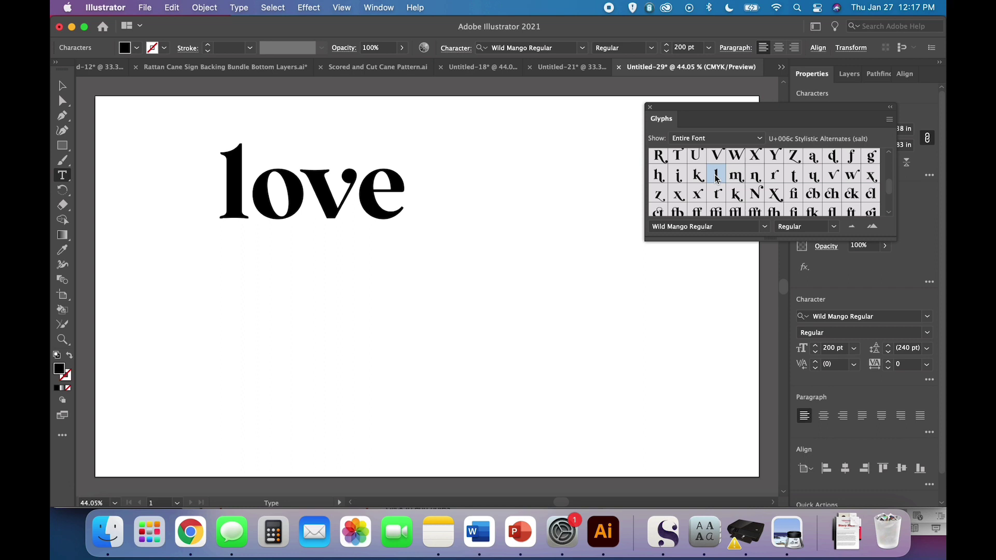
Step: Delete the plain l and v, insert the swash v, and close the Glyphs panel
{"action": "key", "text": "Left"}
{"action": "key", "text": "BackSpace"}
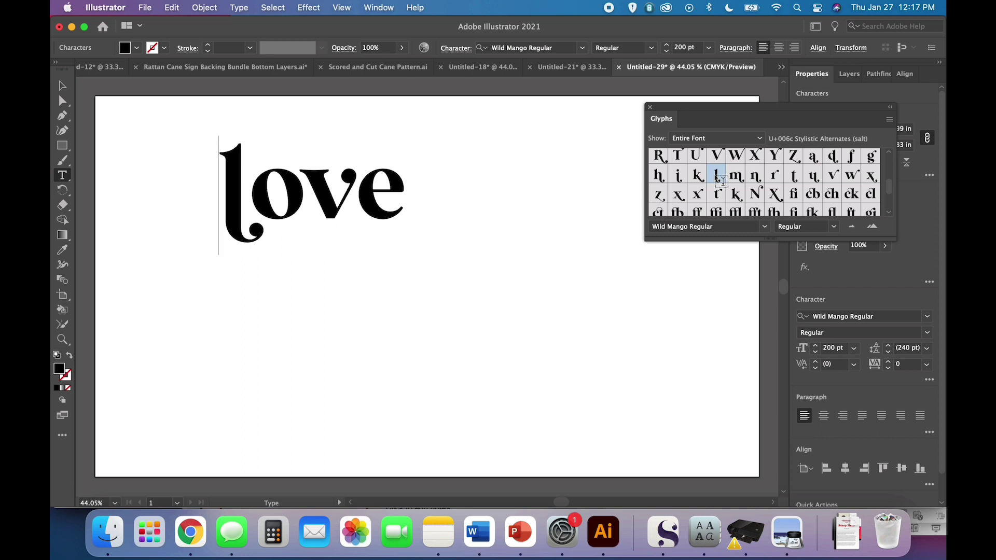
{"action": "key", "text": "Right"}
{"action": "key", "text": "Right"}
{"action": "key", "text": "Right"}
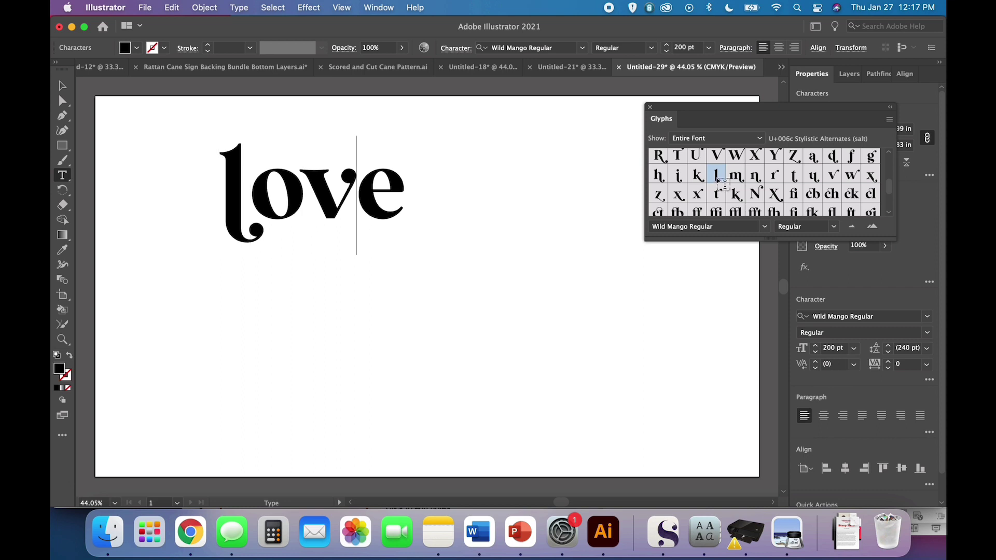
{"action": "key", "text": "BackSpace"}
{"action": "double_click", "coordinate": [832, 176]}
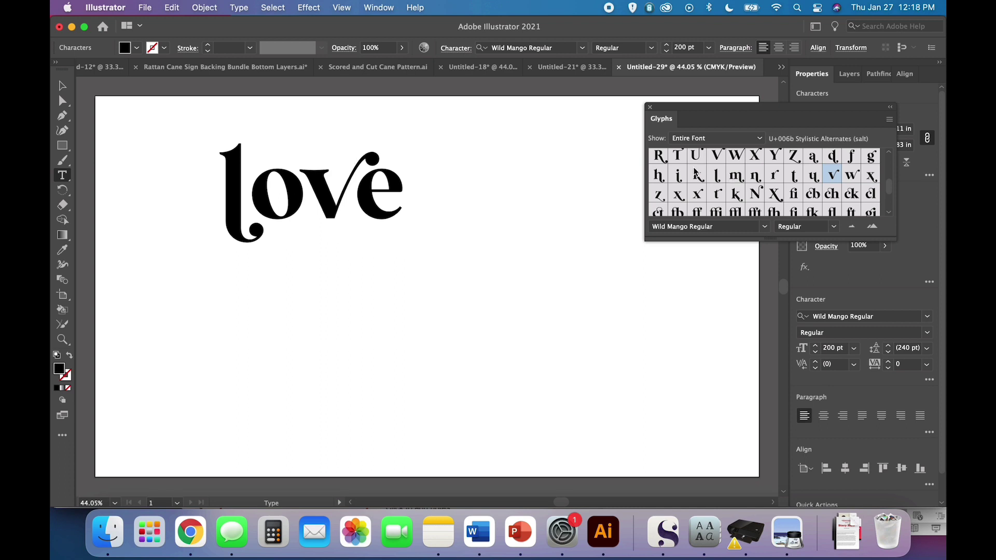
{"action": "left_click", "coordinate": [650, 108]}
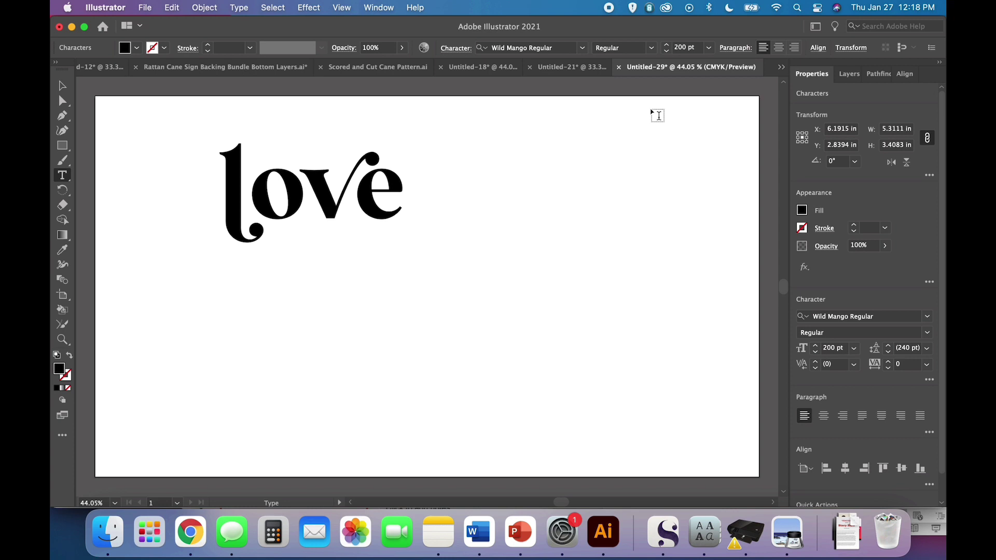
{"action": "left_click", "coordinate": [62, 86]}
Step: Type 'day' as a new text line below 'love', with the caret after the d
{"action": "left_click", "coordinate": [240, 315]}
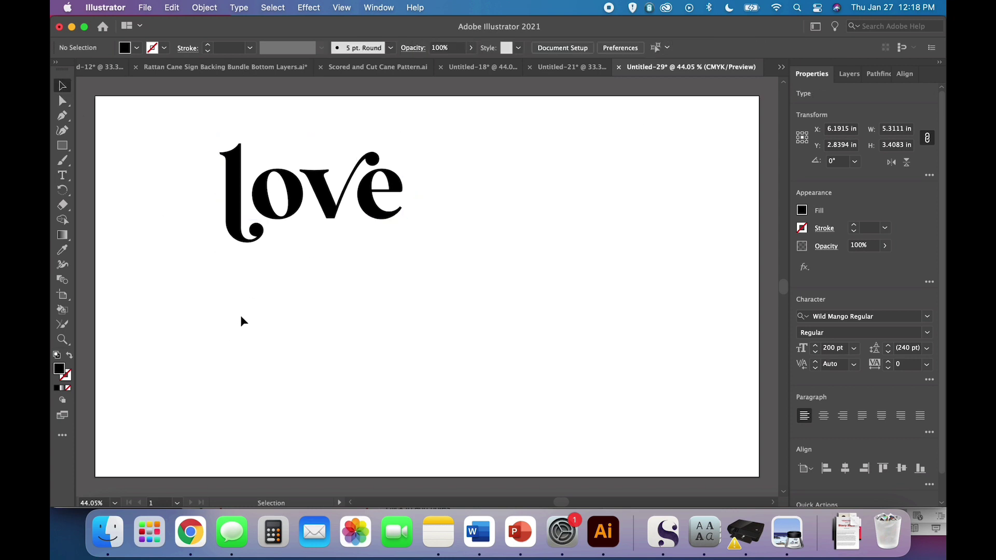
{"action": "key", "text": "t"}
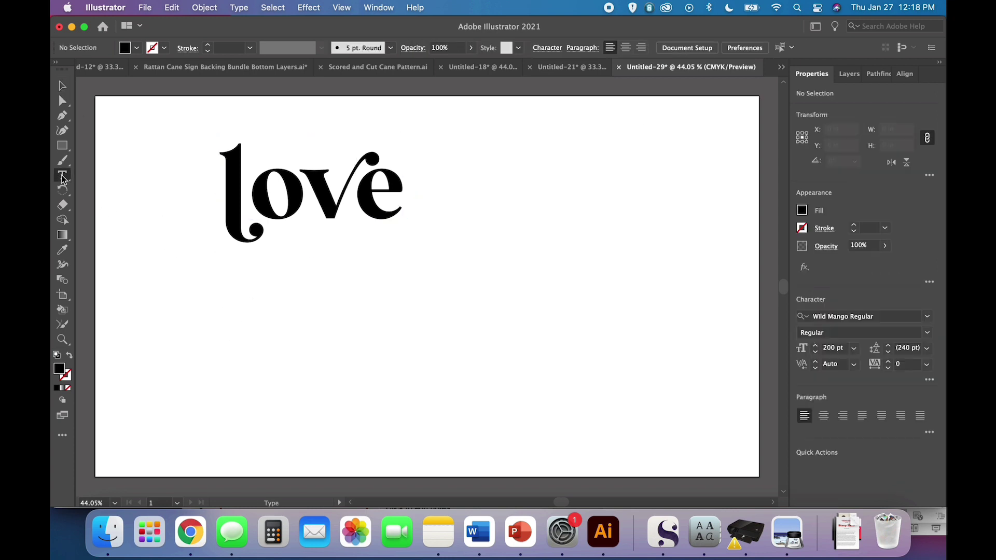
{"action": "left_click", "coordinate": [250, 309]}
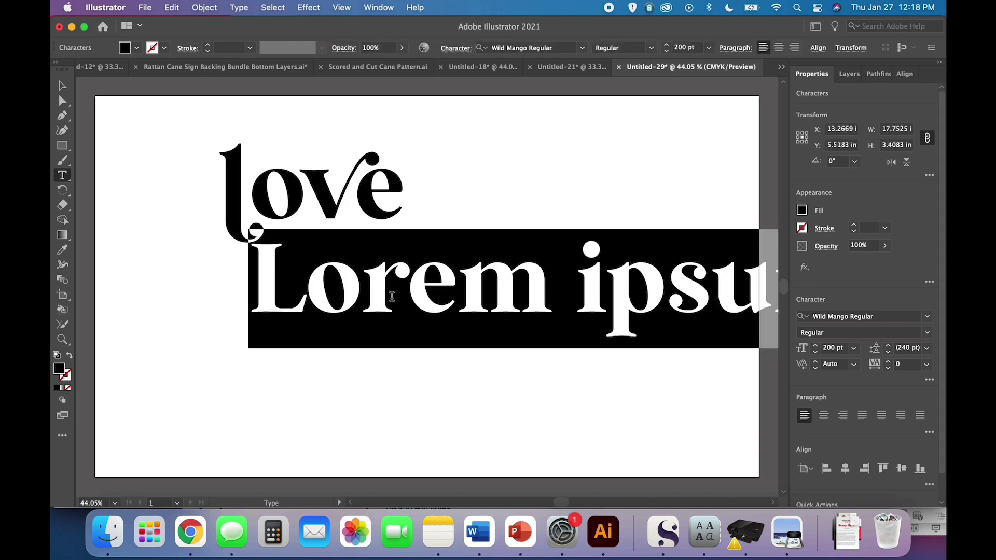
{"action": "type", "text": "day"}
{"action": "key", "text": "Left"}
{"action": "key", "text": "Left"}
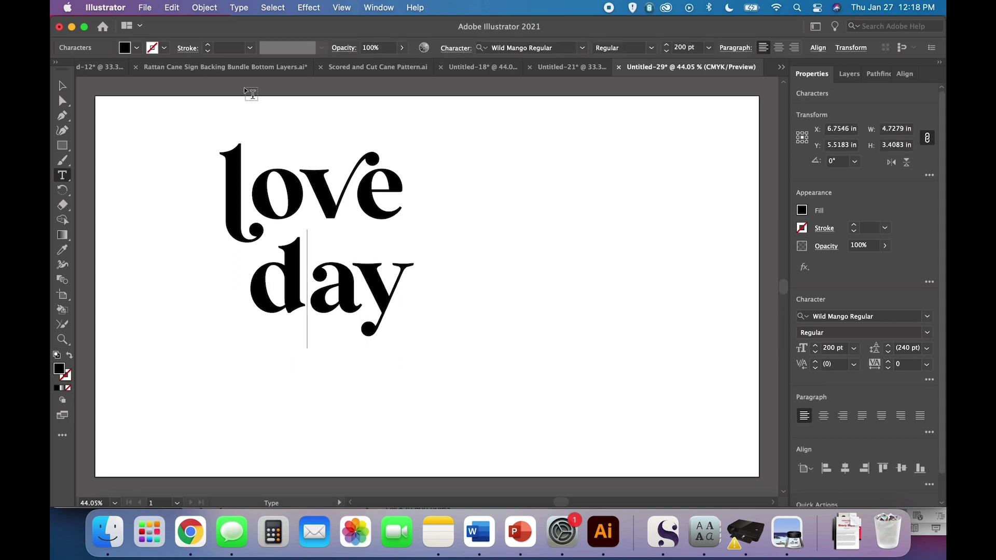
Step: Swap the plain d for the swash alternate d glyph and close the Glyphs panel
{"action": "left_click", "coordinate": [239, 7]}
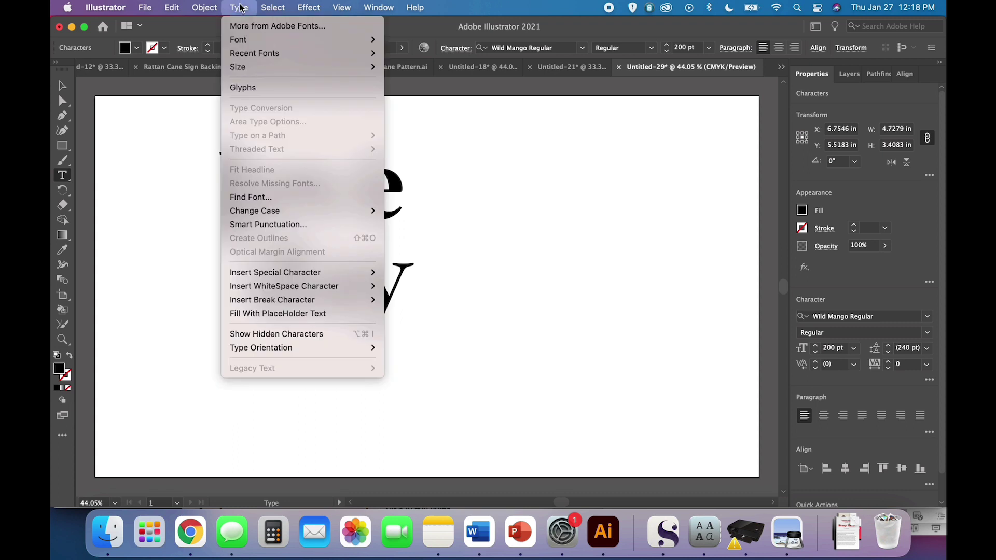
{"action": "left_click", "coordinate": [249, 87]}
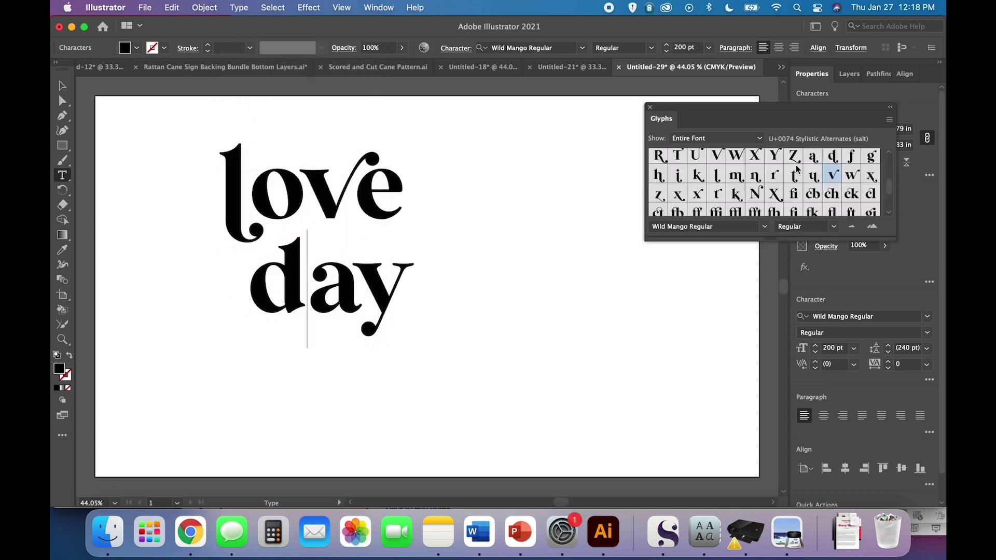
{"action": "double_click", "coordinate": [832, 155]}
{"action": "key", "text": "BackSpace"}
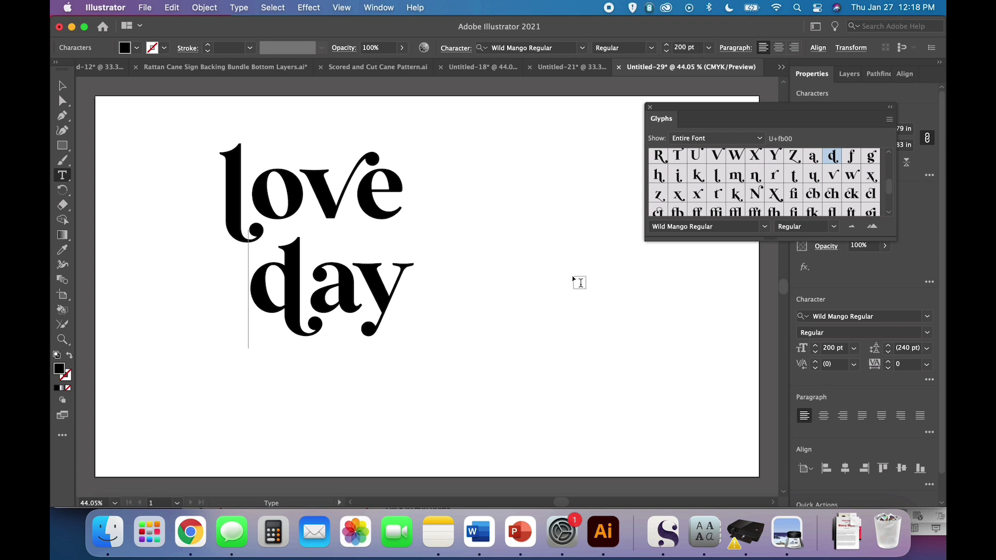
{"action": "left_click", "coordinate": [650, 107]}
{"action": "key", "text": "Escape"}
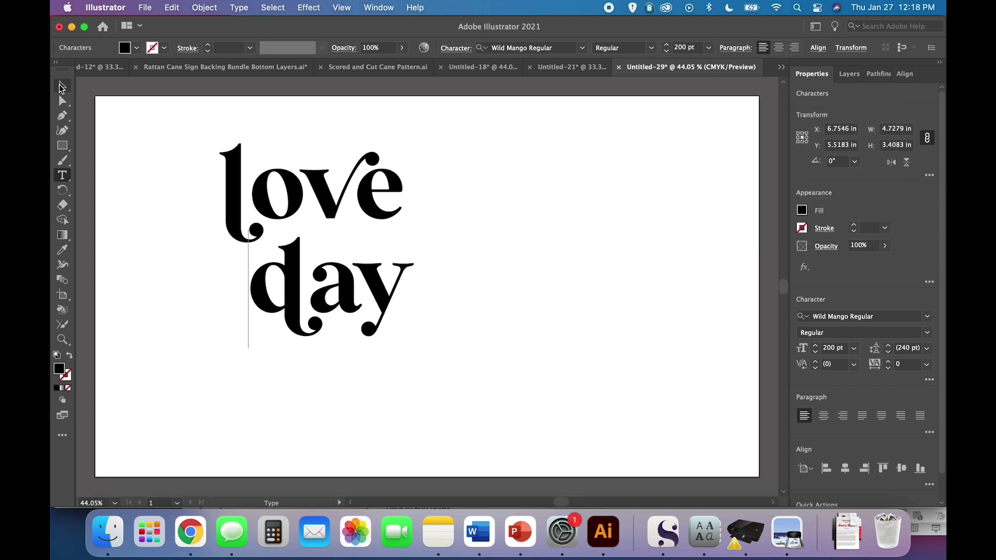
Step: Drag 'day' up and right so it tucks under 'love', then deselect
{"action": "left_click", "coordinate": [195, 331]}
{"action": "left_click_drag", "start_coordinate": [342, 309], "coordinate": [364, 280]}
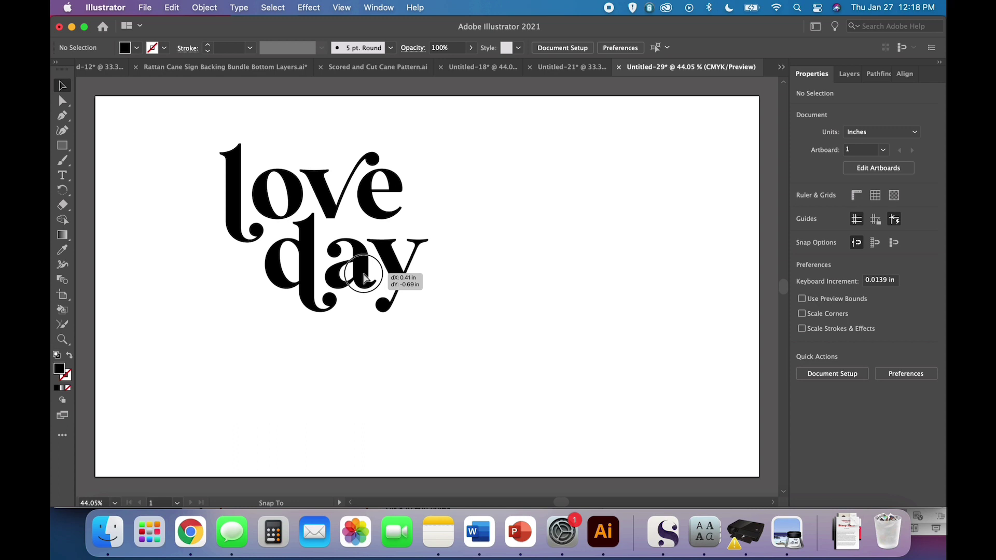
{"action": "left_click_drag", "start_coordinate": [364, 279], "coordinate": [364, 278]}
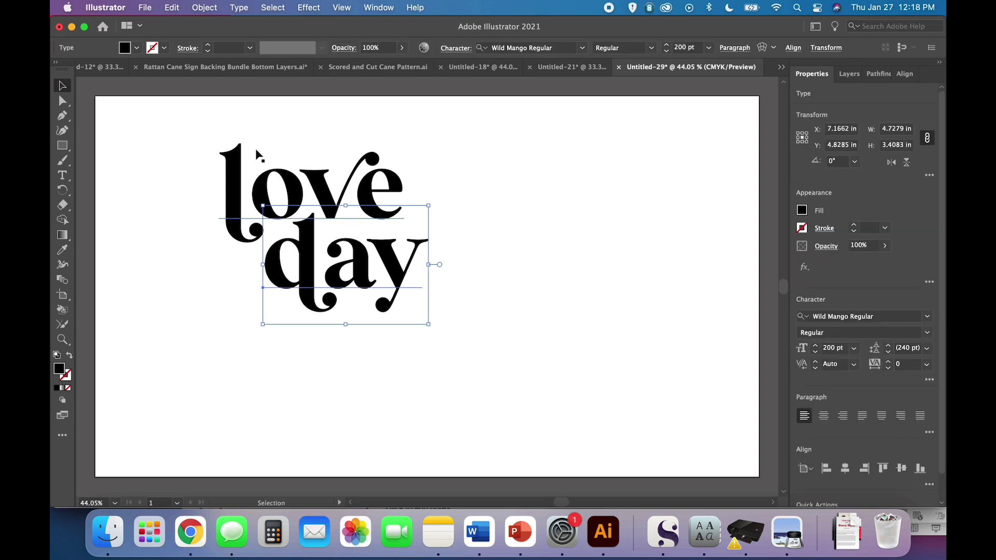
{"action": "left_click", "coordinate": [116, 167]}
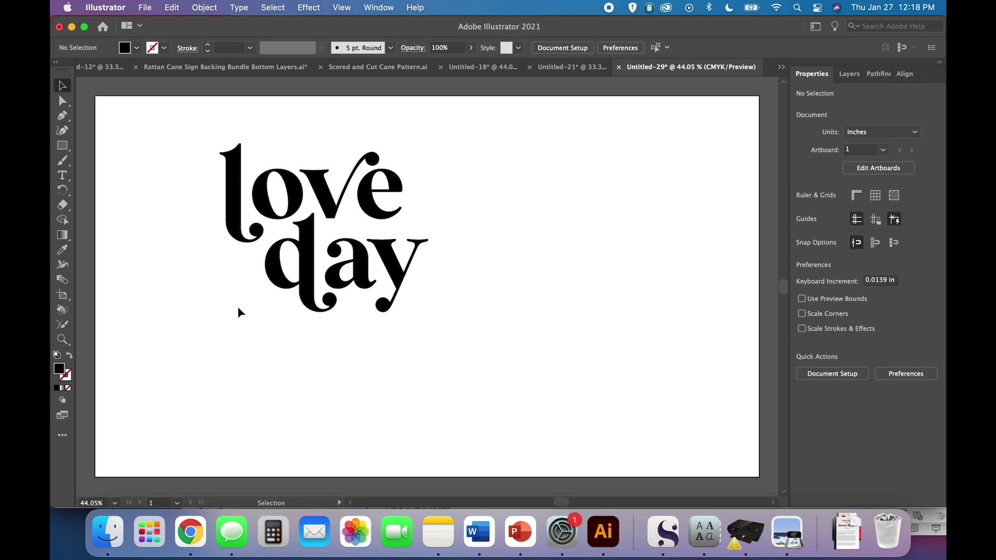
Step: Convert 'love' to outlines with the right-click Create Outlines command
{"action": "left_click", "coordinate": [266, 204]}
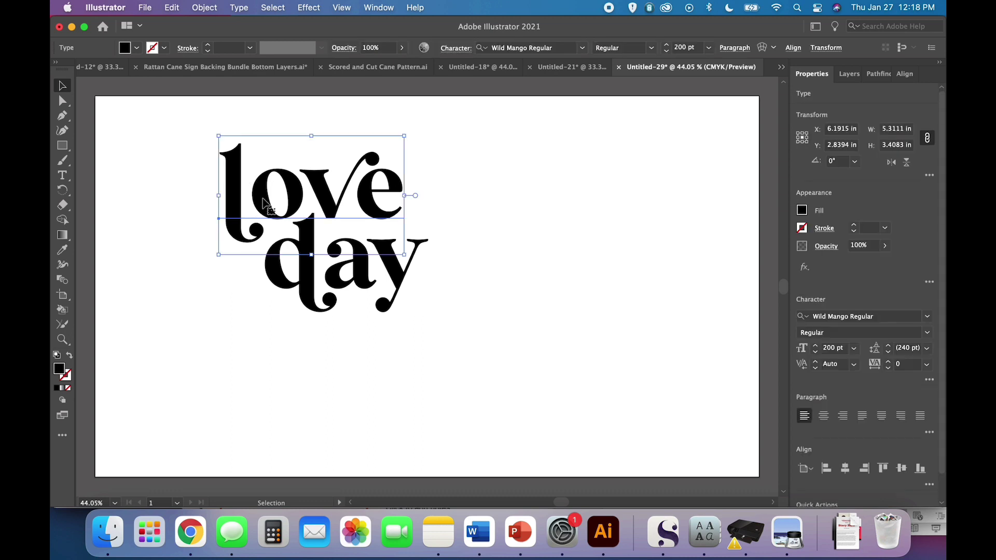
{"action": "right_click", "coordinate": [263, 200]}
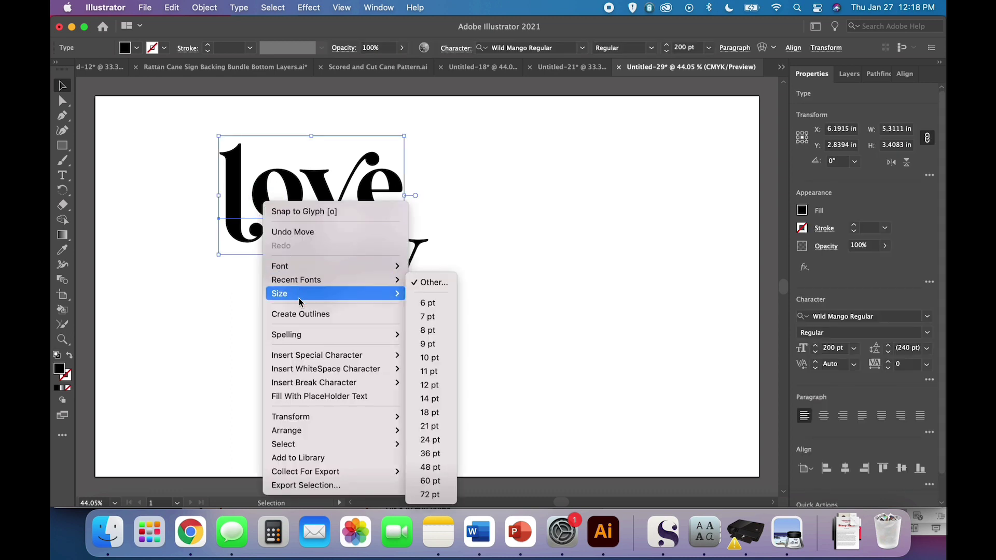
{"action": "left_click", "coordinate": [300, 314]}
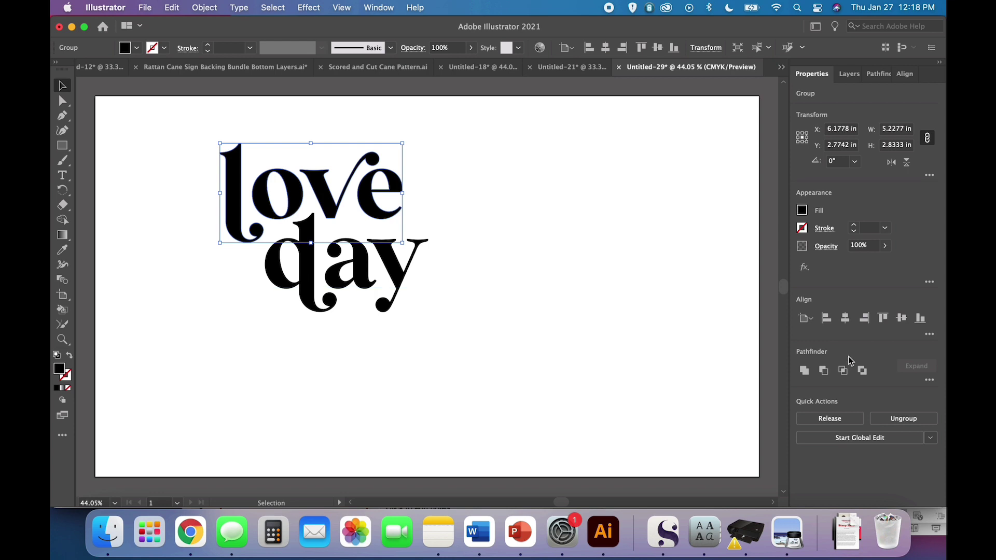
Step: Unite the love letters, outline and unite 'day', and nudge it slightly up-left
{"action": "left_click", "coordinate": [805, 372]}
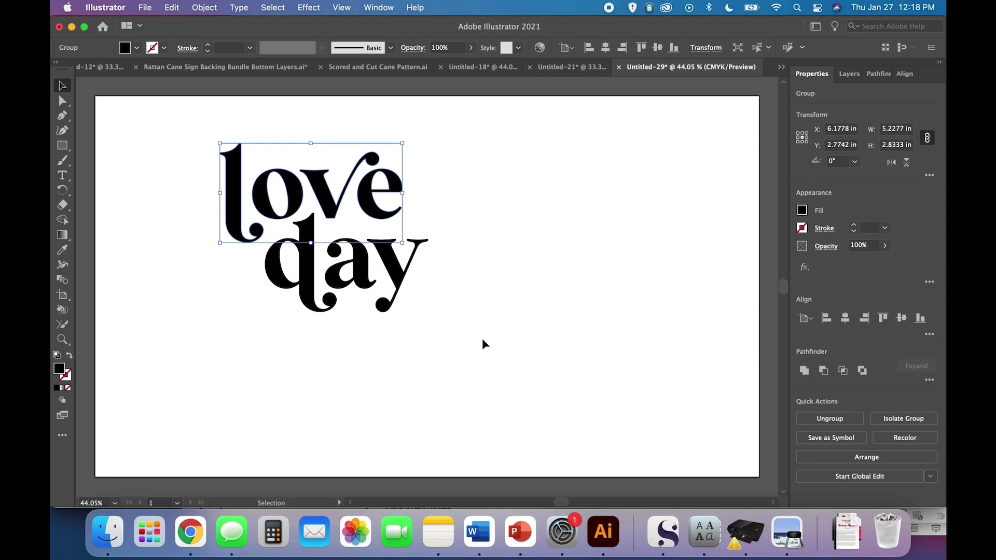
{"action": "left_click", "coordinate": [396, 274]}
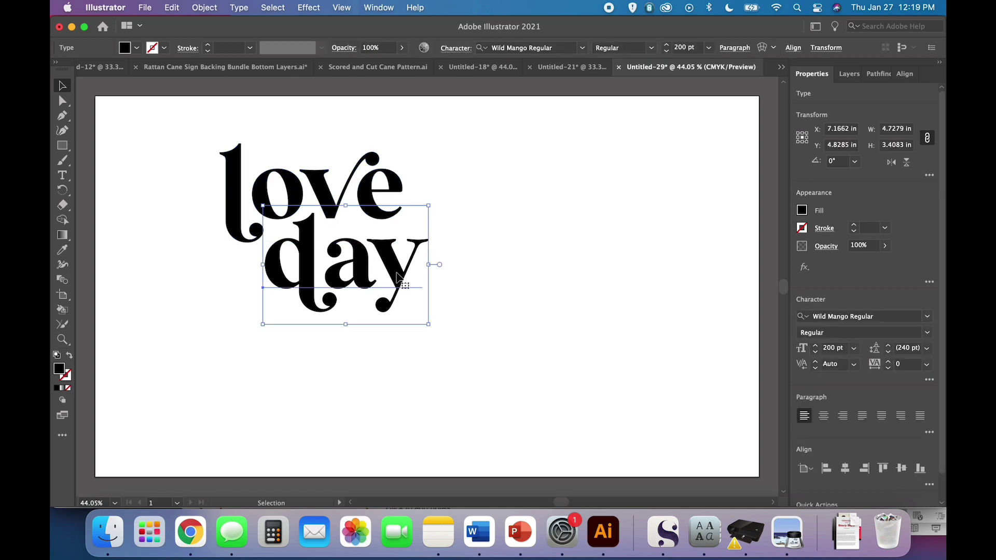
{"action": "right_click", "coordinate": [396, 275]}
{"action": "left_click", "coordinate": [439, 322]}
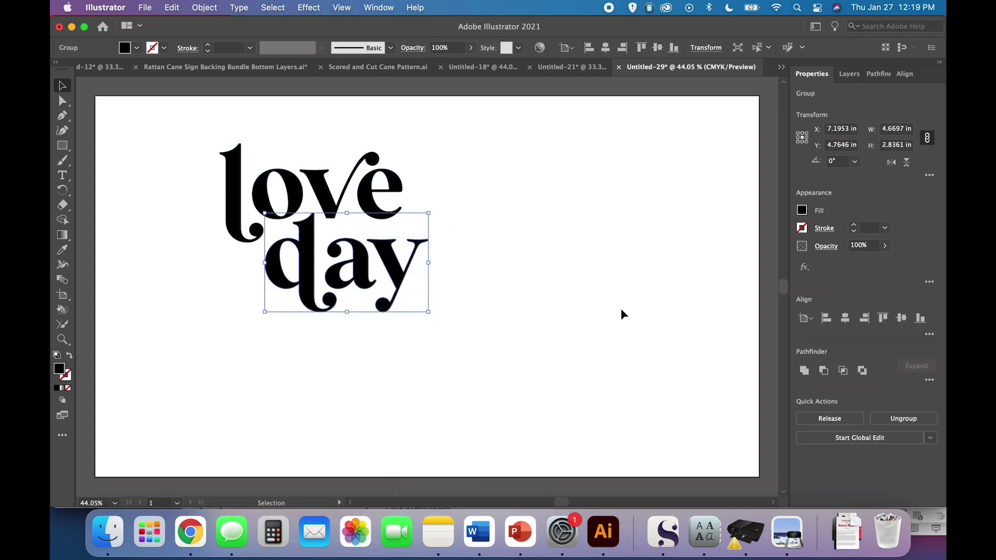
{"action": "left_click", "coordinate": [805, 371]}
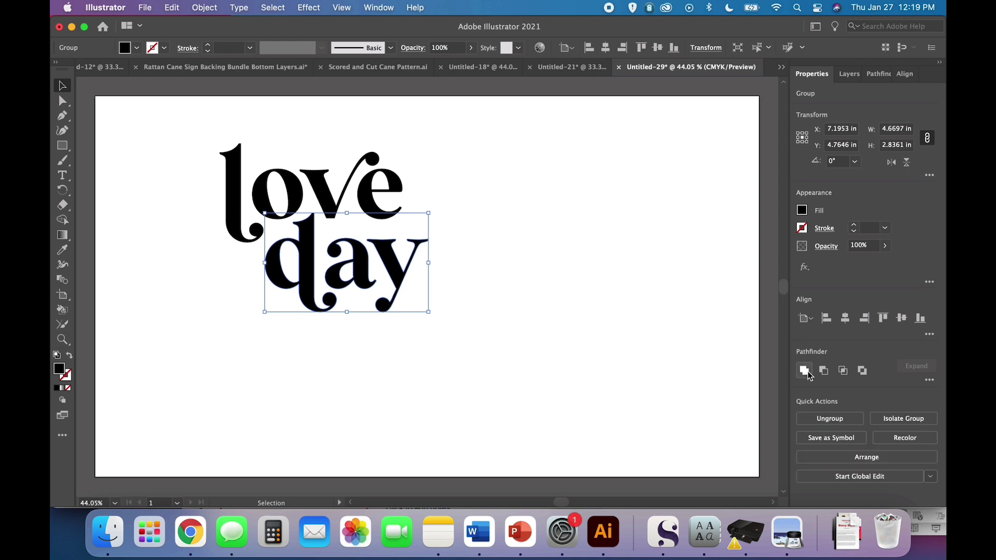
{"action": "left_click", "coordinate": [664, 354]}
{"action": "left_click", "coordinate": [397, 271]}
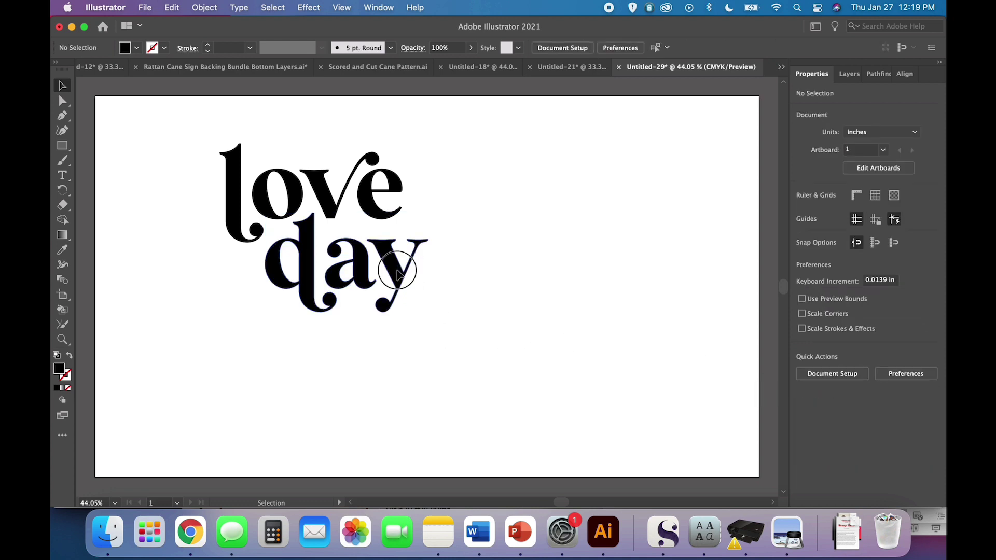
{"action": "left_click", "coordinate": [481, 296]}
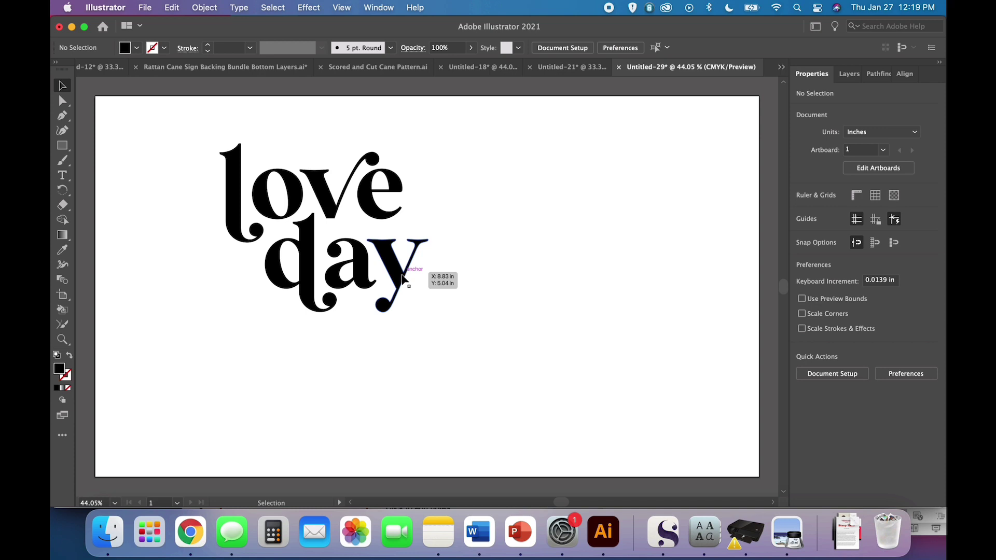
{"action": "left_click_drag", "start_coordinate": [404, 281], "coordinate": [423, 273]}
{"action": "left_click", "coordinate": [453, 284]}
Step: Marquee-select both words, unite them, and inspect the resulting group
{"action": "left_click_drag", "start_coordinate": [484, 346], "coordinate": [167, 162]}
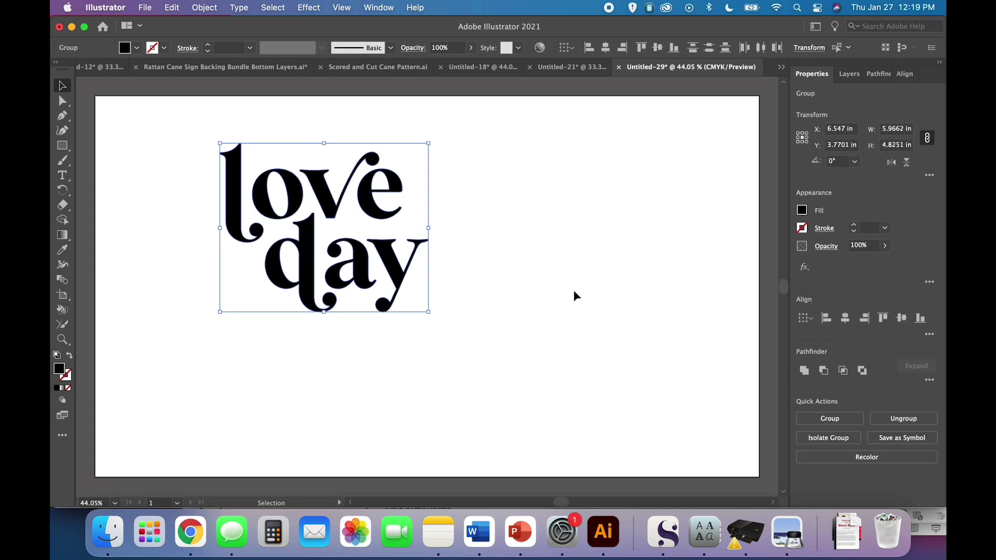
{"action": "left_click", "coordinate": [804, 370]}
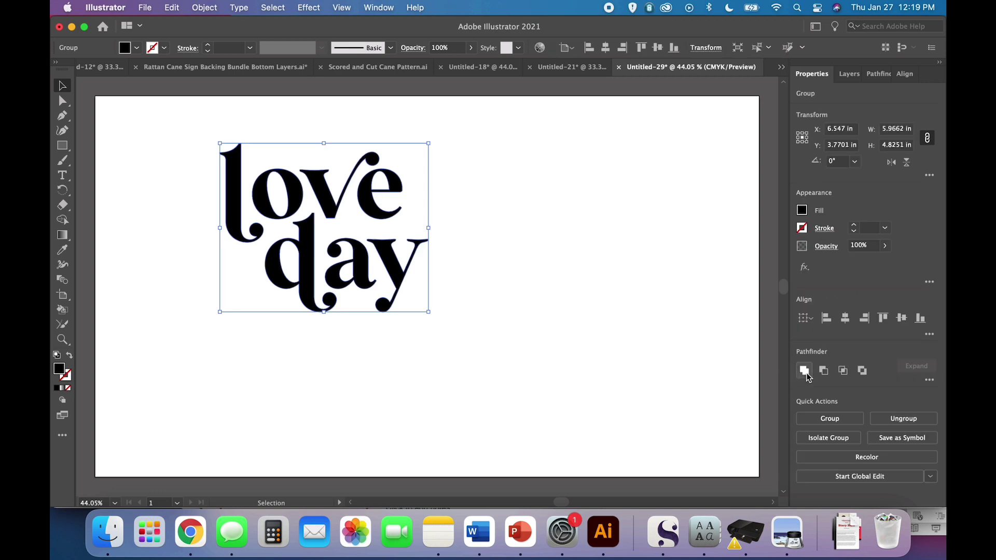
{"action": "left_click", "coordinate": [623, 378]}
{"action": "double_click", "coordinate": [390, 262]}
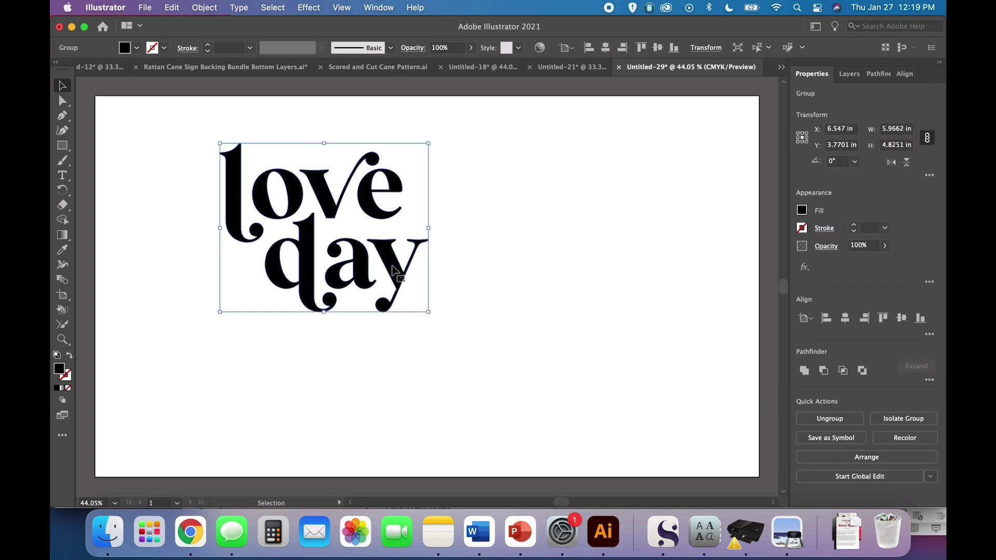
{"action": "left_click", "coordinate": [508, 345]}
{"action": "double_click", "coordinate": [474, 311]}
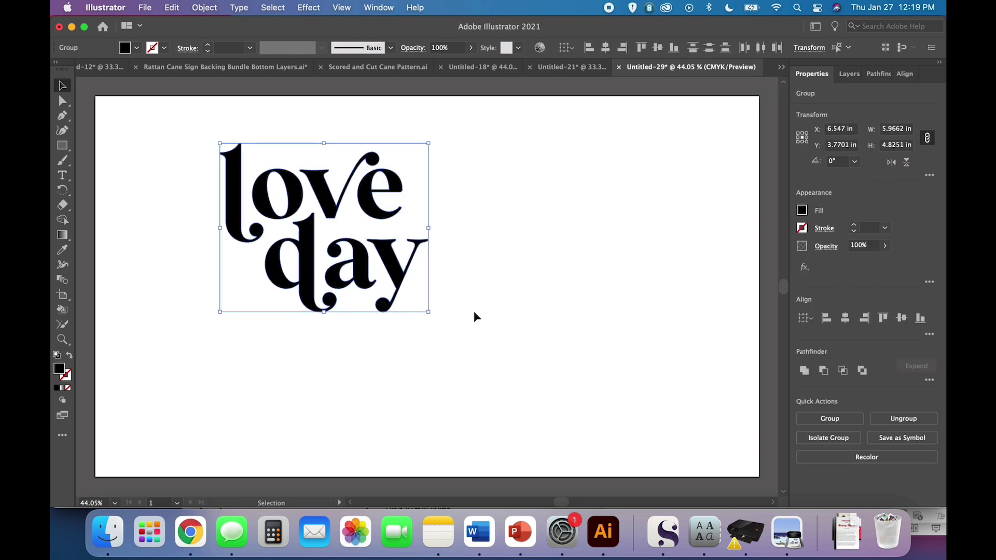
{"action": "left_click", "coordinate": [474, 312]}
{"action": "left_click", "coordinate": [386, 276]}
{"action": "left_click", "coordinate": [471, 315]}
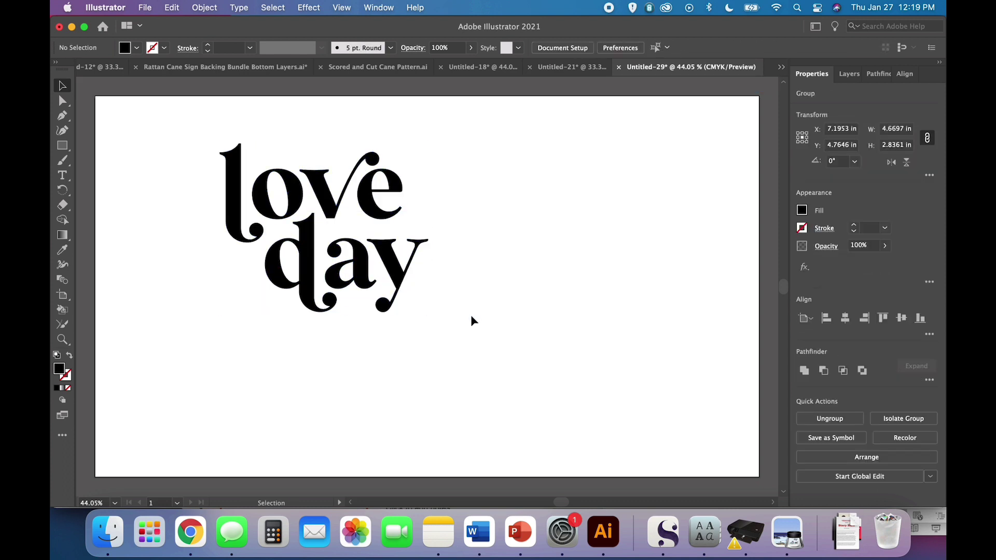
Step: Reselect the whole love day artwork, unite it, and move it down and right
{"action": "left_click_drag", "start_coordinate": [471, 315], "coordinate": [284, 162]}
{"action": "left_click", "coordinate": [804, 371]}
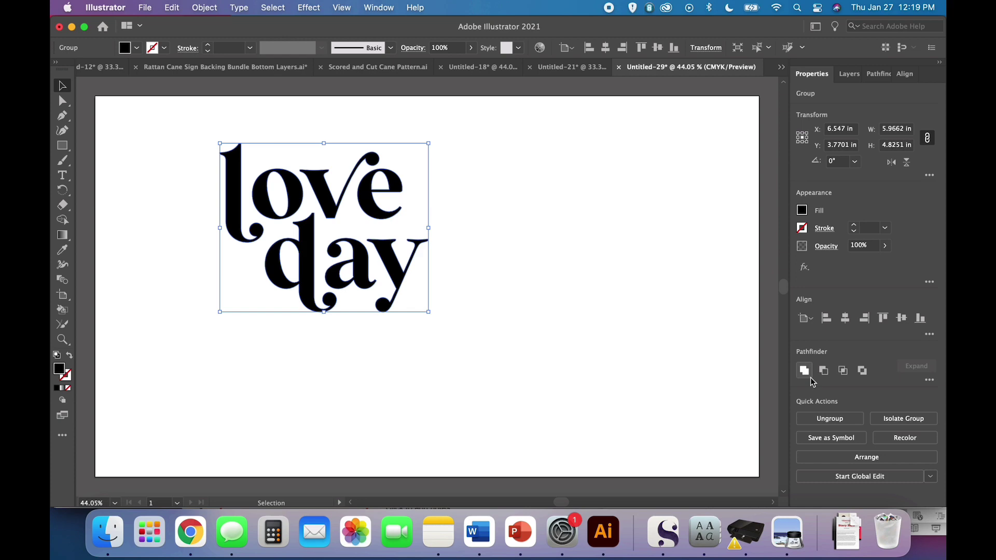
{"action": "left_click", "coordinate": [596, 372]}
{"action": "left_click_drag", "start_coordinate": [407, 279], "coordinate": [432, 316]}
{"action": "left_click", "coordinate": [491, 327]}
{"action": "left_click", "coordinate": [418, 322]}
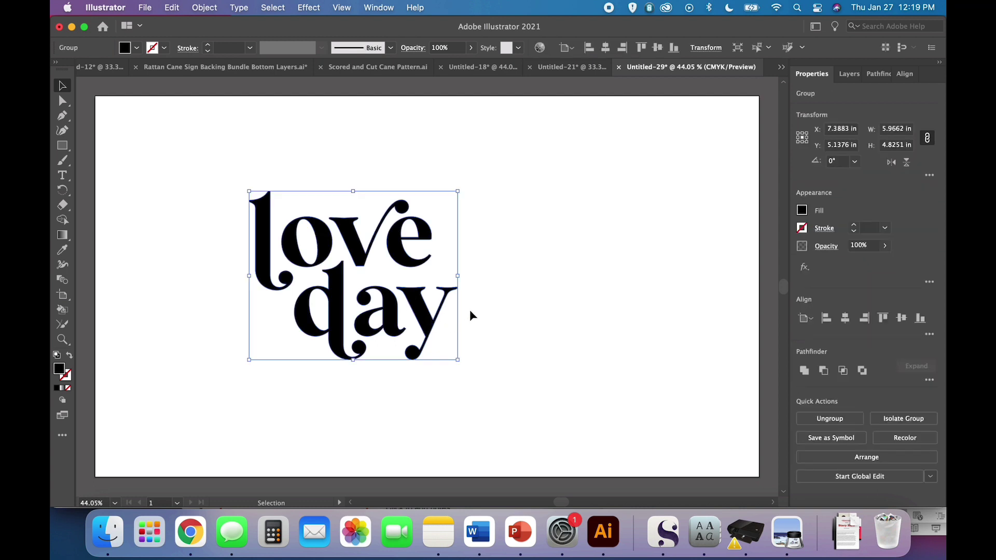
Step: Apply Offset Path at 0.5 in with round joins, after previewing 0.6 in
{"action": "left_click", "coordinate": [212, 13]}
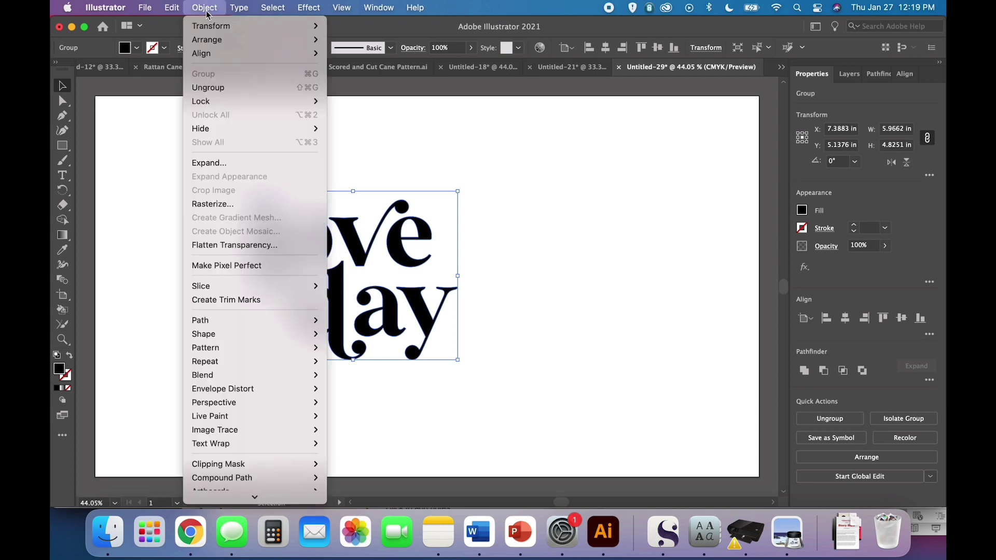
{"action": "mouse_move", "coordinate": [216, 323]}
{"action": "left_click", "coordinate": [373, 371]}
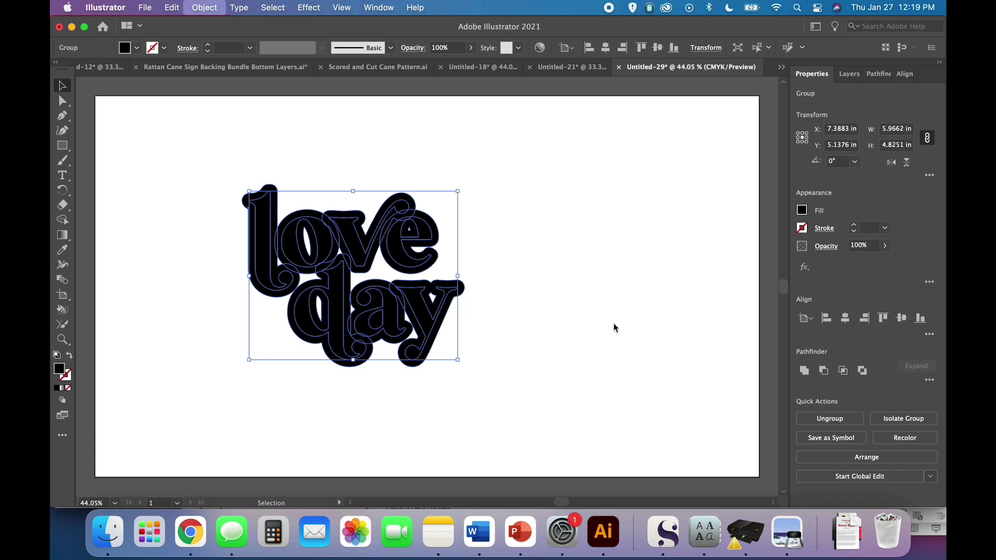
{"action": "type", "text": "0.5"}
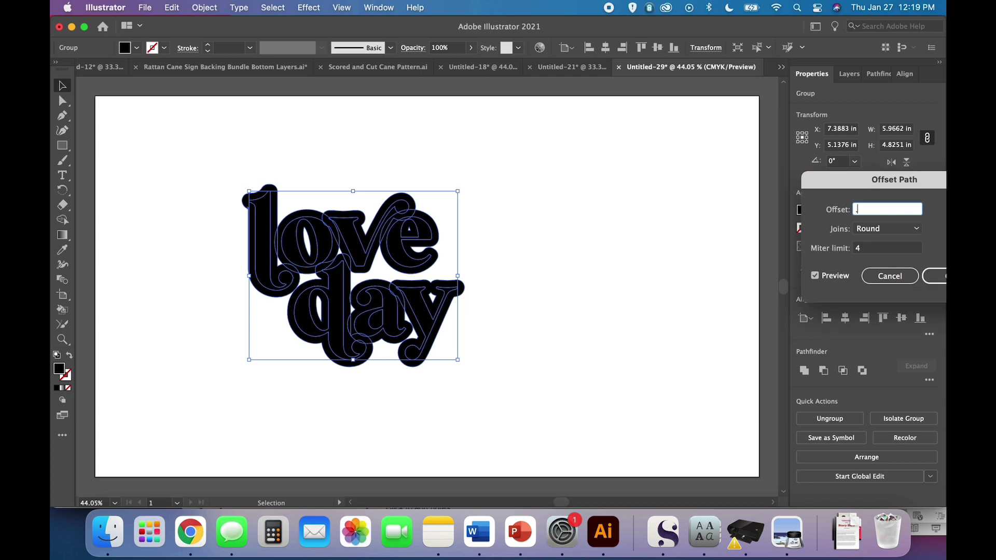
{"action": "key", "text": "Tab"}
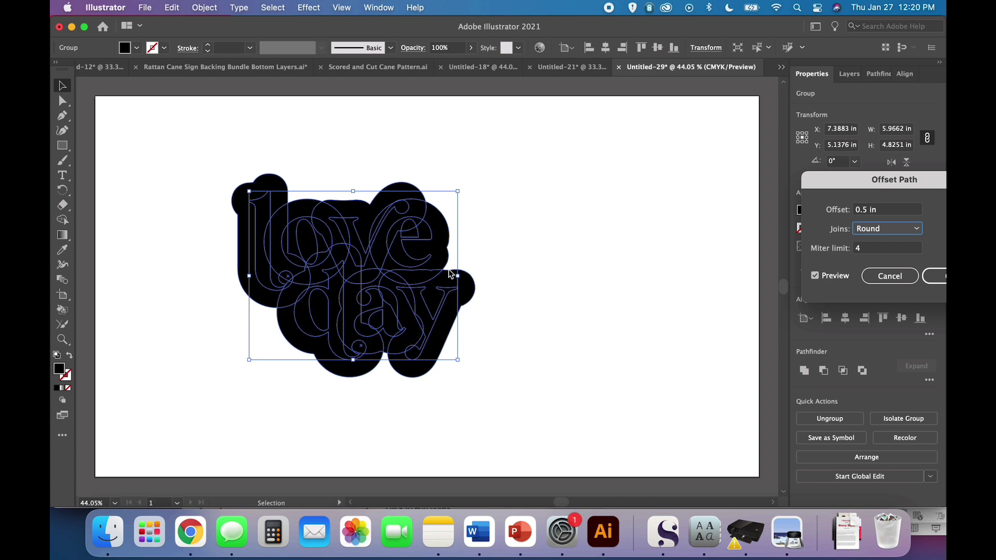
{"action": "left_click", "coordinate": [867, 213]}
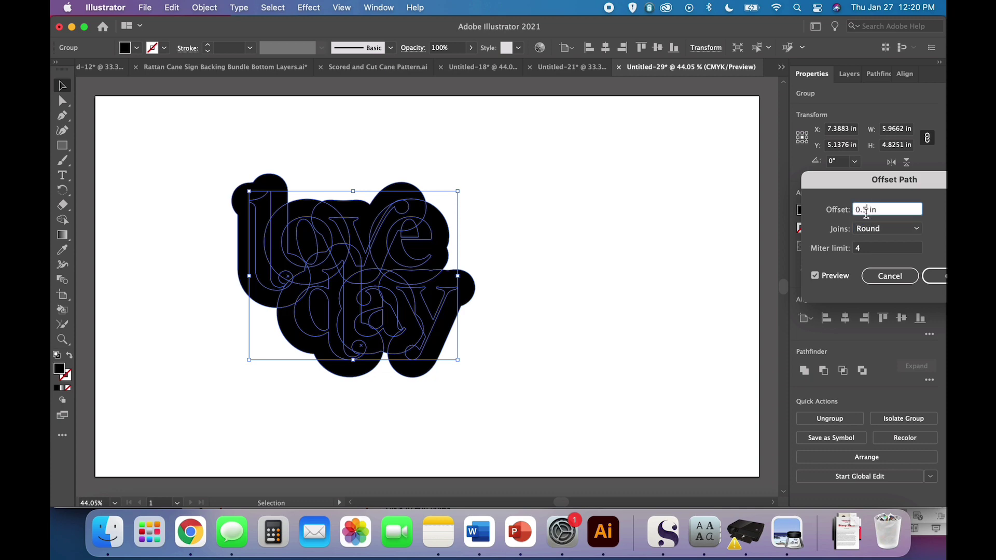
{"action": "key", "text": "BackSpace"}
{"action": "type", "text": "6"}
{"action": "key", "text": "Tab"}
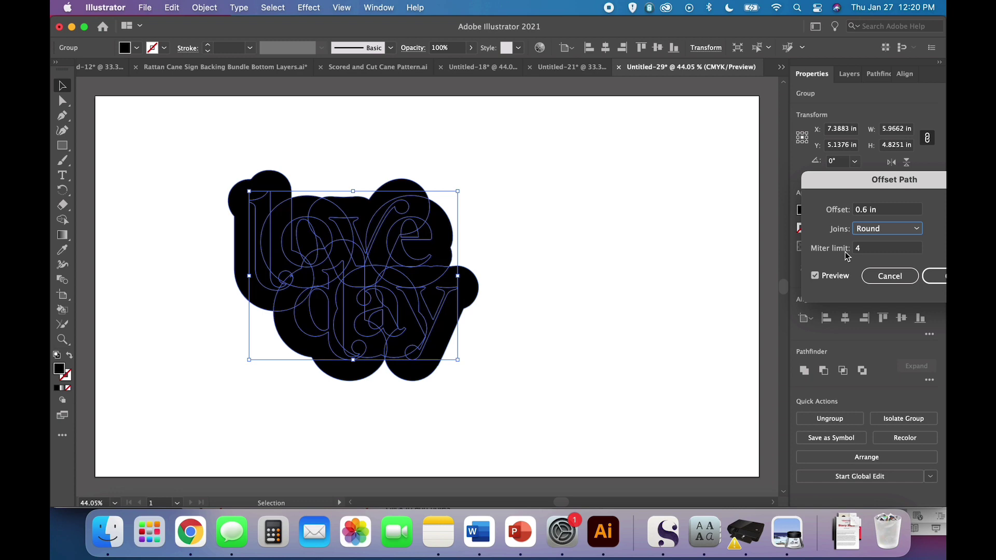
{"action": "left_click", "coordinate": [872, 213]}
{"action": "key", "text": "BackSpace"}
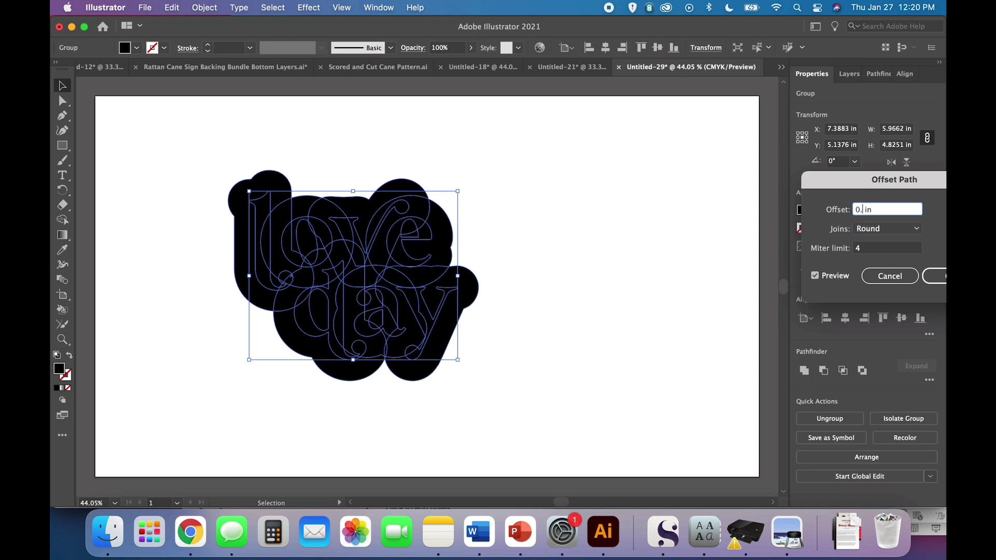
{"action": "type", "text": "5"}
{"action": "key", "text": "Tab"}
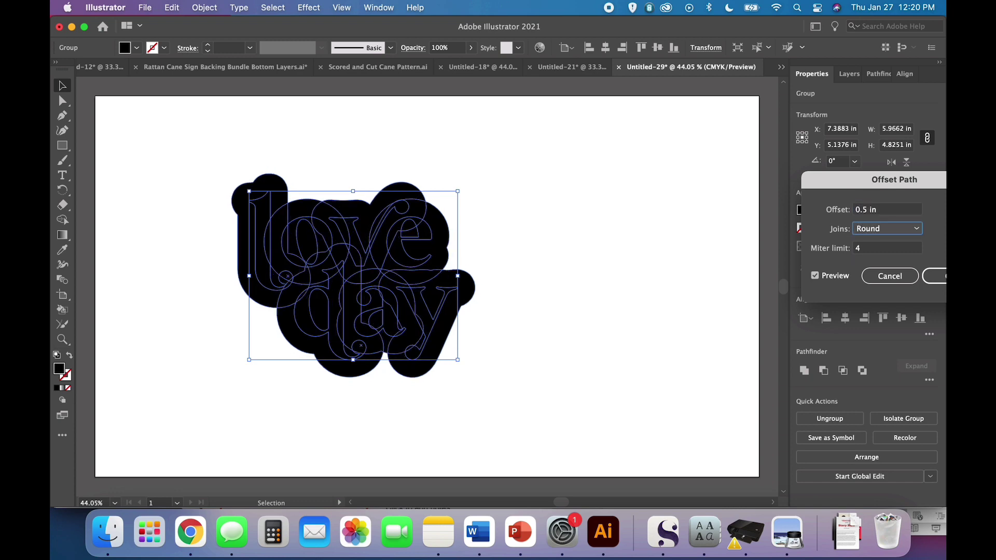
{"action": "left_click", "coordinate": [933, 276]}
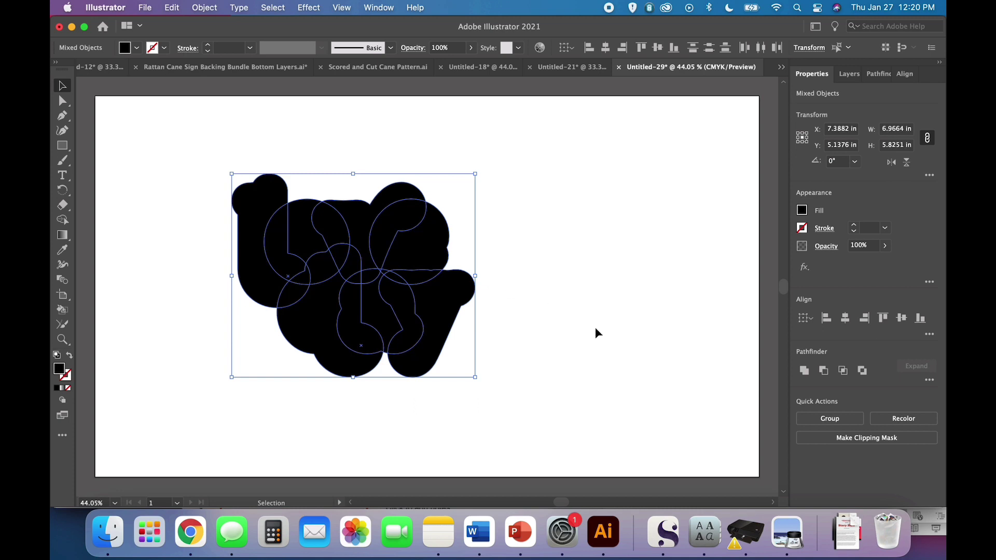
Step: Unite the offset pieces, swap fill and stroke to make an outline, then select all
{"action": "left_click", "coordinate": [805, 372]}
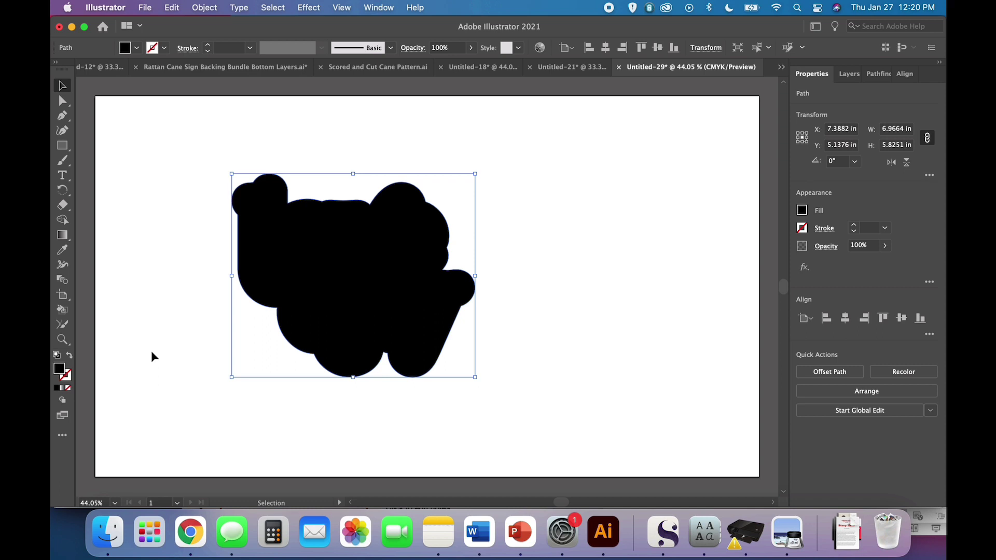
{"action": "left_click", "coordinate": [69, 357]}
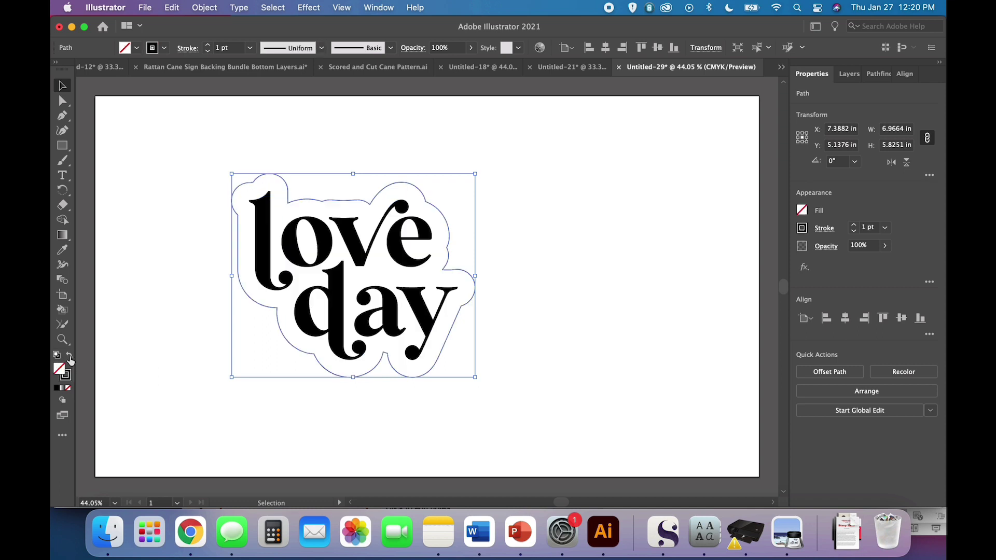
{"action": "left_click", "coordinate": [531, 374]}
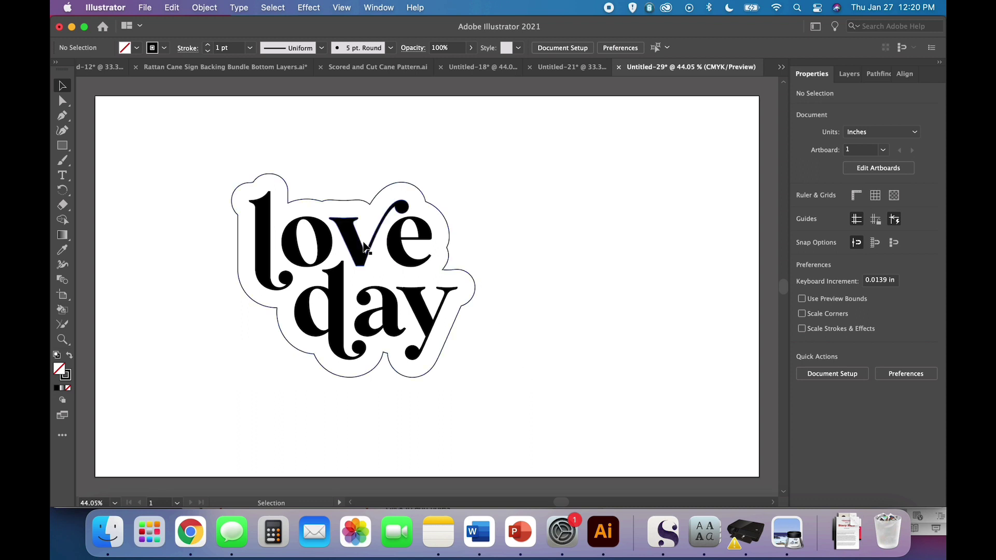
{"action": "left_click", "coordinate": [377, 262]}
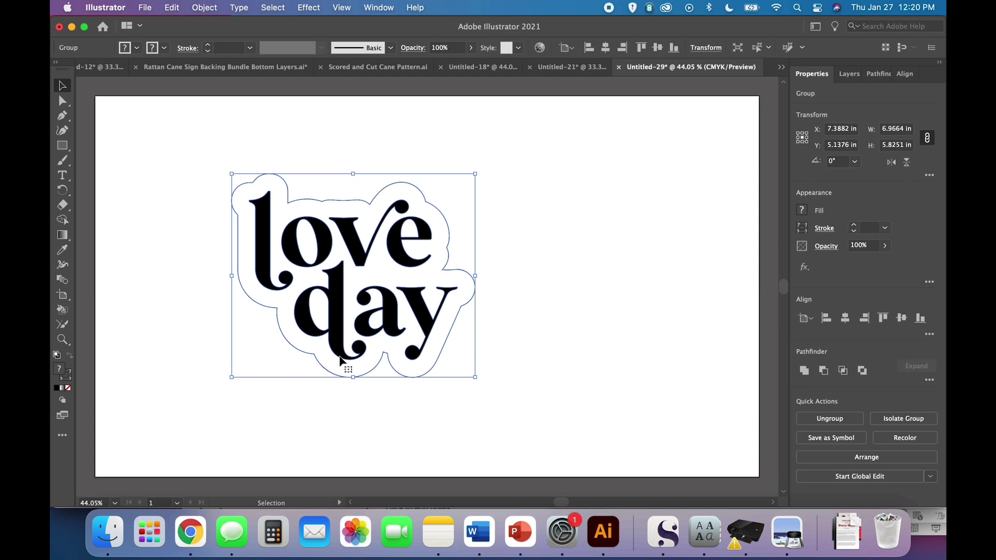
{"action": "left_click", "coordinate": [617, 389]}
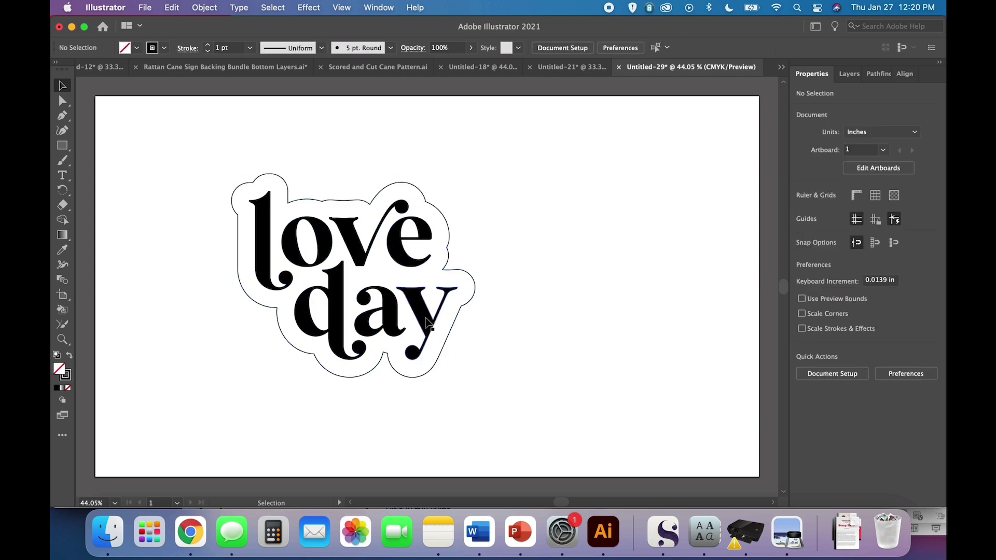
{"action": "key", "text": "super+a"}
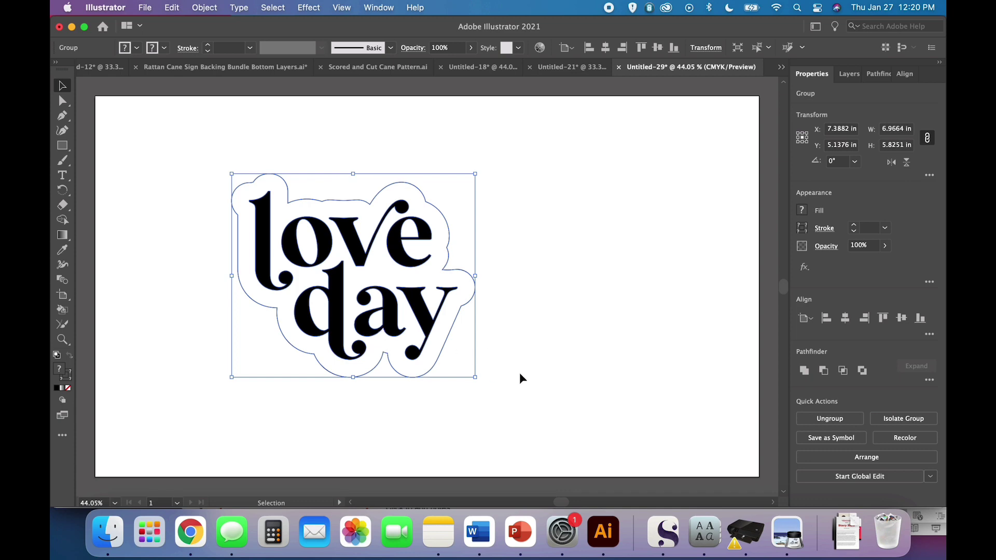
{"action": "left_click", "coordinate": [160, 277]}
{"action": "key", "text": "super+a"}
Step: Ungroup the sticker so the letters separate from the backing outline
{"action": "left_click", "coordinate": [205, 7]}
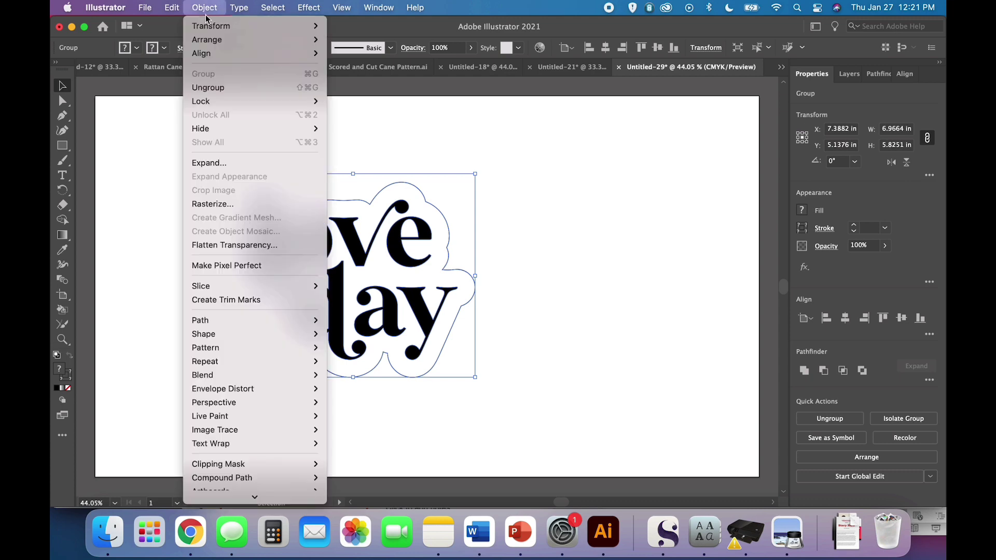
{"action": "left_click", "coordinate": [208, 88]}
{"action": "left_click", "coordinate": [178, 211]}
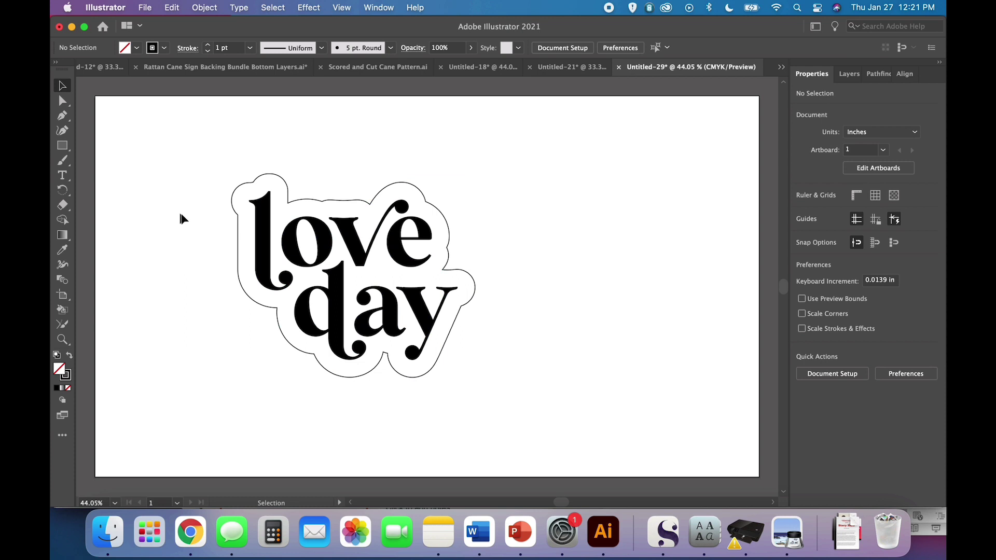
{"action": "left_click", "coordinate": [265, 248]}
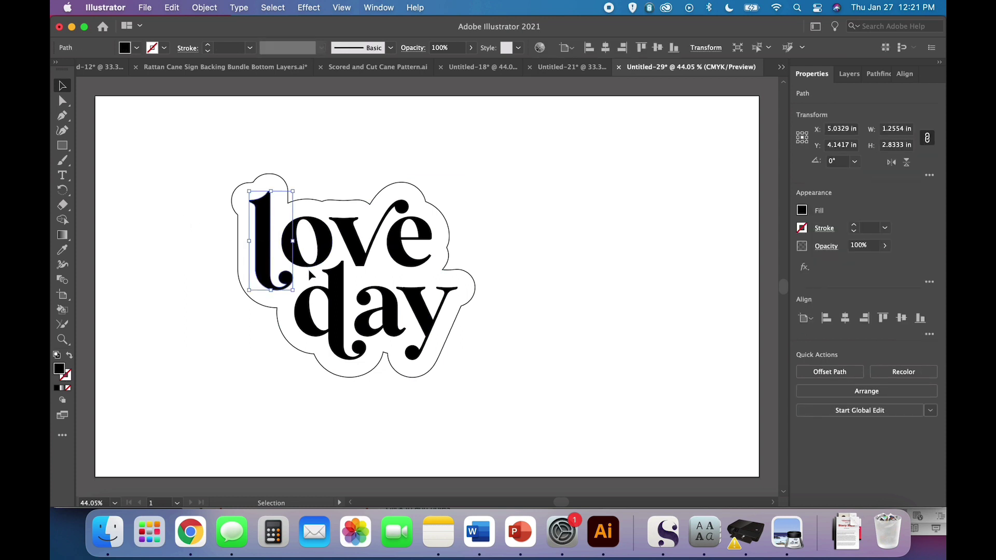
{"action": "left_click", "coordinate": [296, 253]}
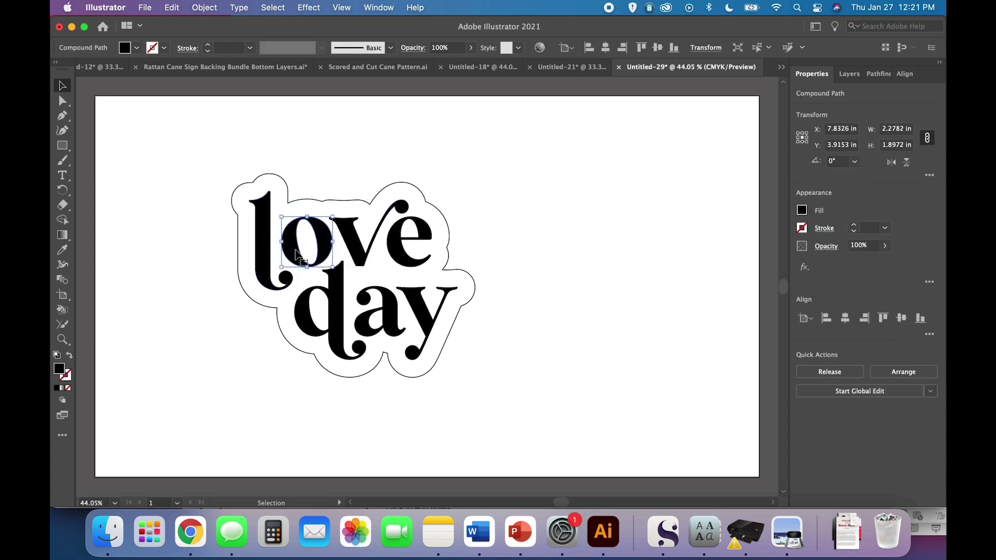
{"action": "left_click", "coordinate": [198, 264]}
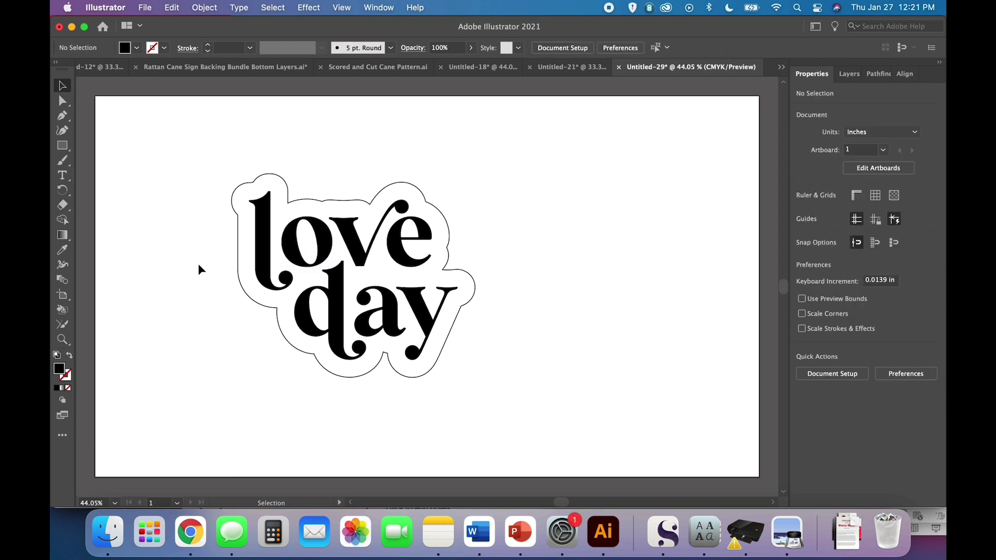
{"action": "left_click", "coordinate": [239, 258]}
{"action": "left_click", "coordinate": [186, 321]}
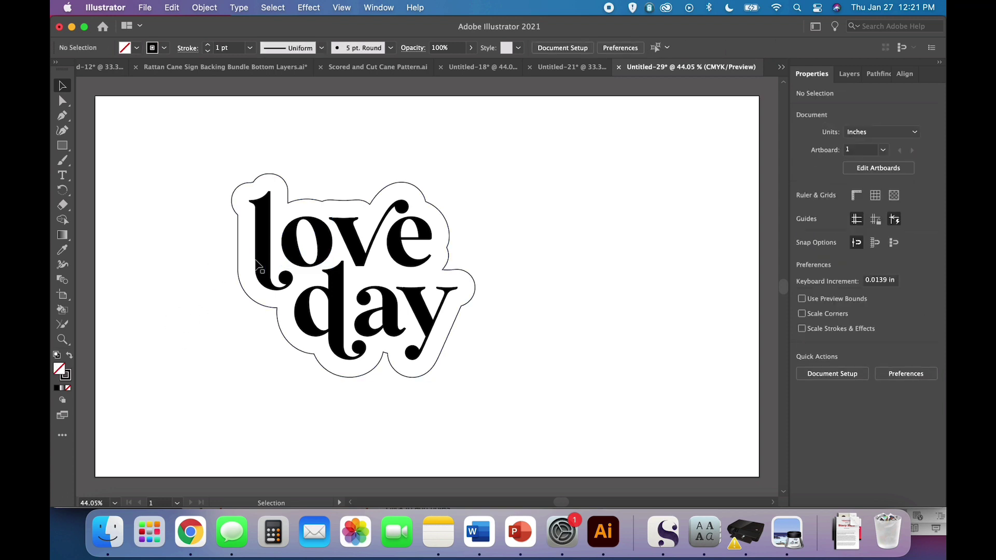
{"action": "left_click", "coordinate": [263, 257]}
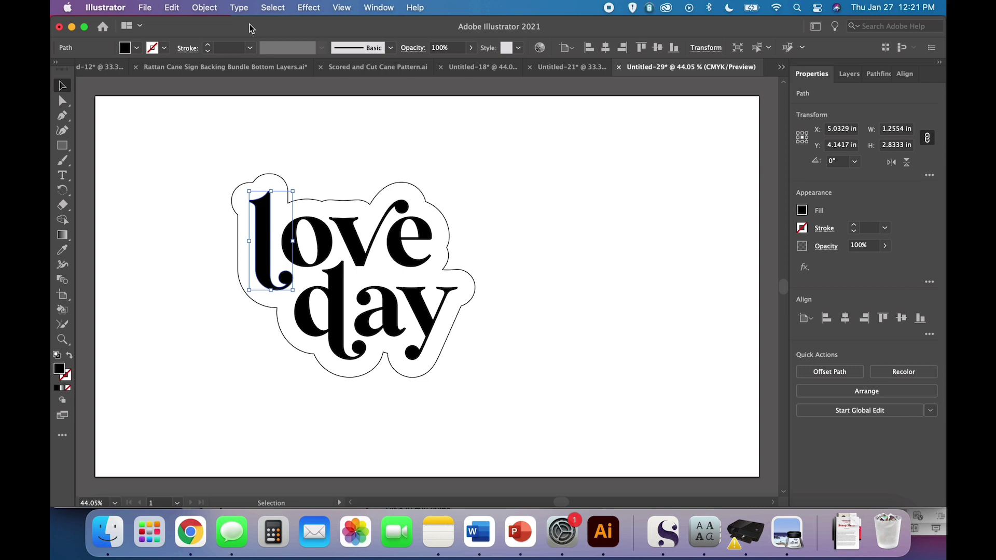
Step: Select all letters with the same black fill and unite them into one shape
{"action": "left_click", "coordinate": [273, 7]}
{"action": "mouse_move", "coordinate": [279, 138]}
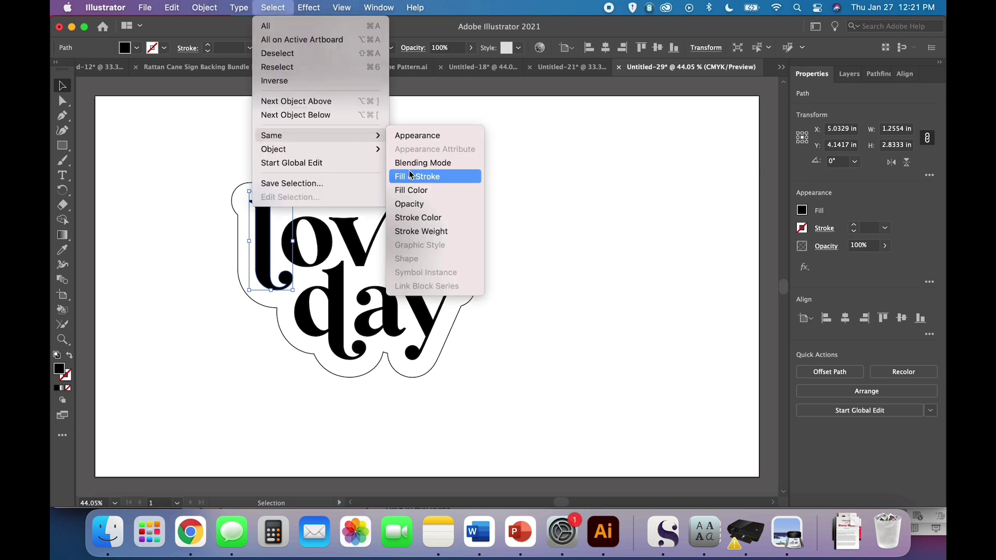
{"action": "left_click", "coordinate": [414, 191]}
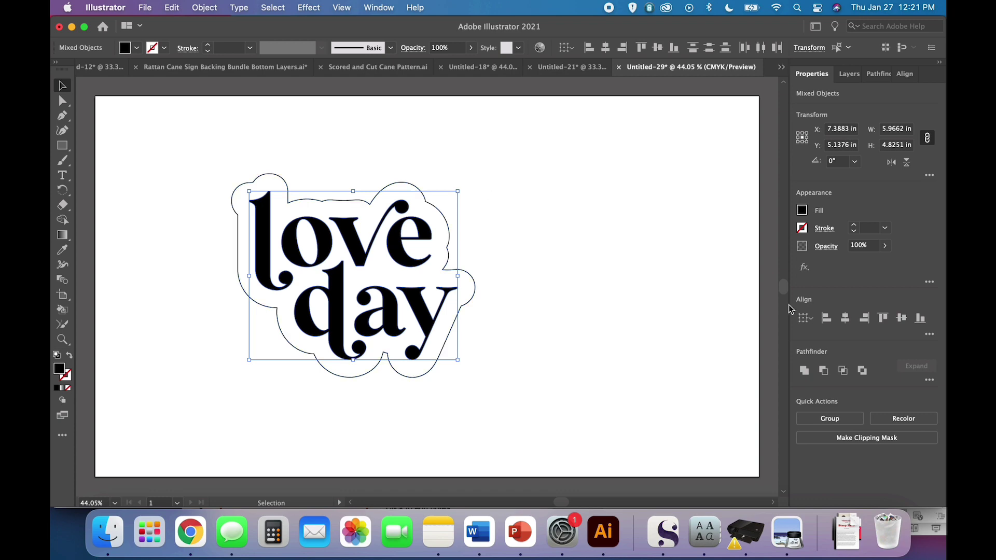
{"action": "left_click", "coordinate": [805, 370]}
{"action": "left_click", "coordinate": [592, 329]}
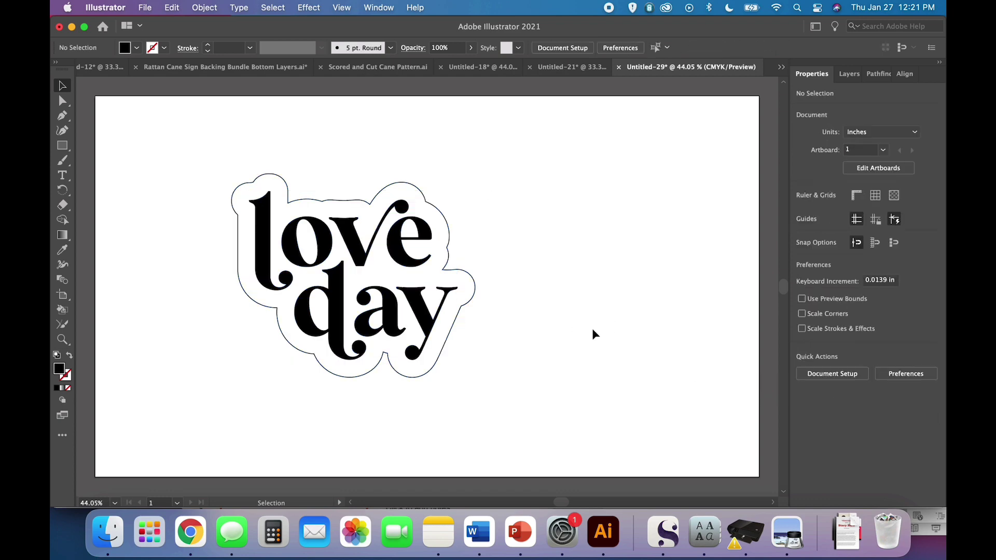
{"action": "left_click", "coordinate": [423, 318]}
{"action": "left_click", "coordinate": [506, 345]}
{"action": "left_click", "coordinate": [418, 313]}
{"action": "scroll", "coordinate": [518, 305], "scroll_direction": "right", "scroll_amount": 5}
{"action": "scroll", "coordinate": [518, 305], "scroll_direction": "down", "scroll_amount": 2}
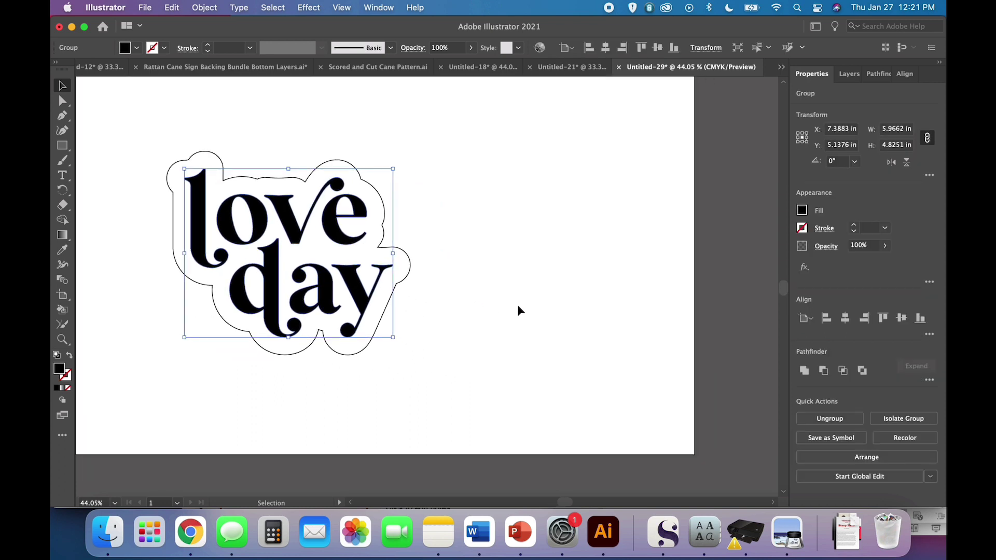
Step: Alt-drag a duplicate of the love day letters to the sticker's right and select it
{"action": "left_click_drag", "start_coordinate": [358, 288], "coordinate": [608, 274]}
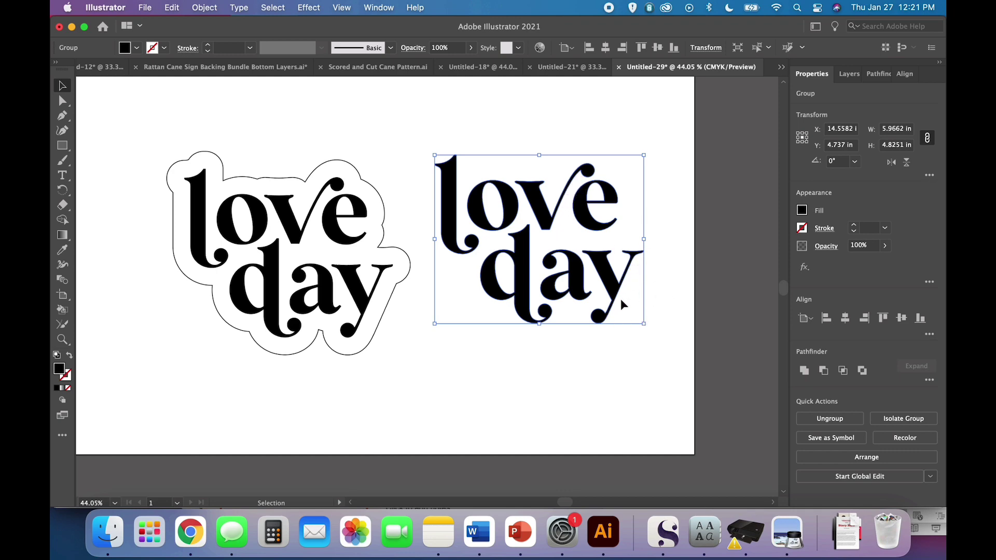
{"action": "left_click", "coordinate": [602, 387]}
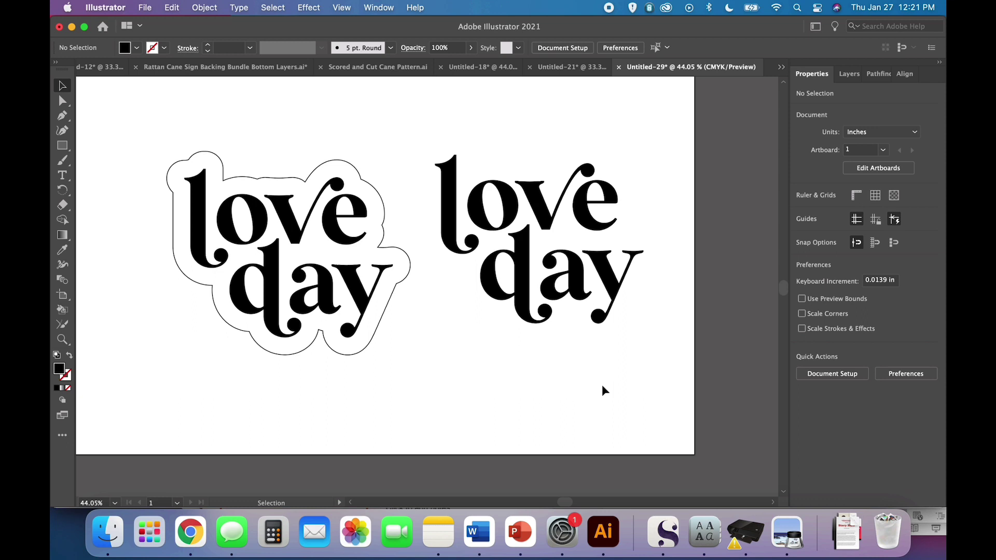
{"action": "left_click", "coordinate": [633, 272]}
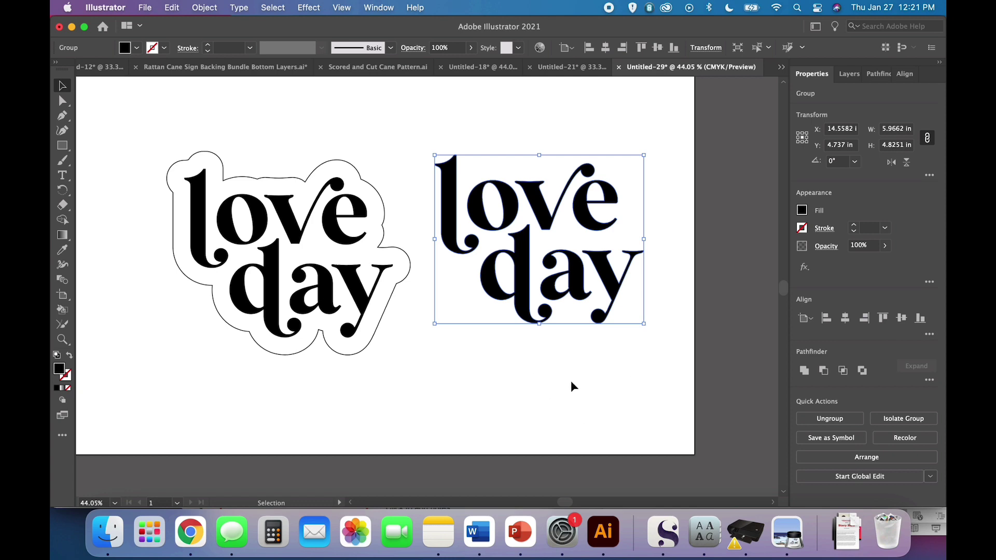
Step: Apply a 0.02 in Offset Path to the duplicate love day letters
{"action": "left_click", "coordinate": [209, 7]}
{"action": "mouse_move", "coordinate": [268, 322]}
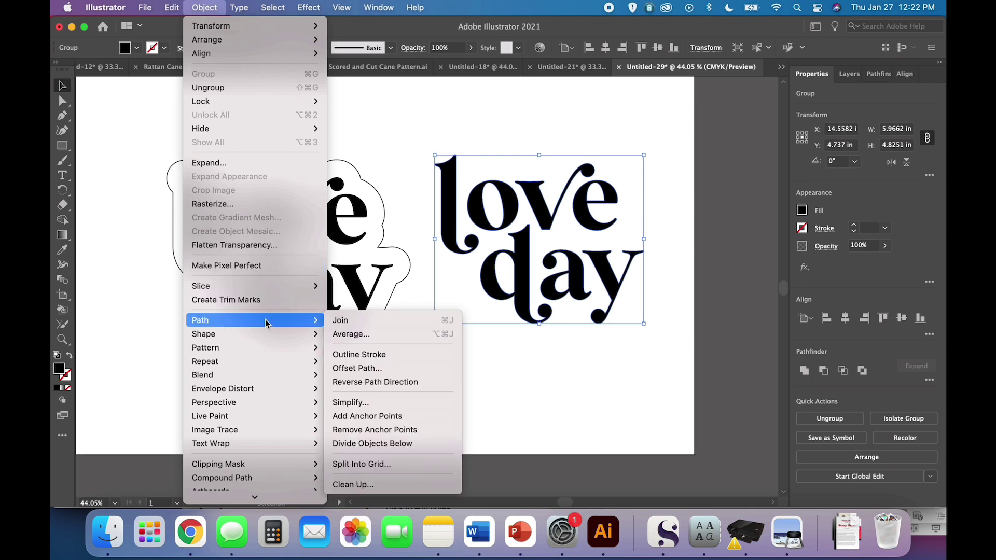
{"action": "left_click", "coordinate": [360, 368]}
{"action": "type", "text": "0.02"}
{"action": "key", "text": "Tab"}
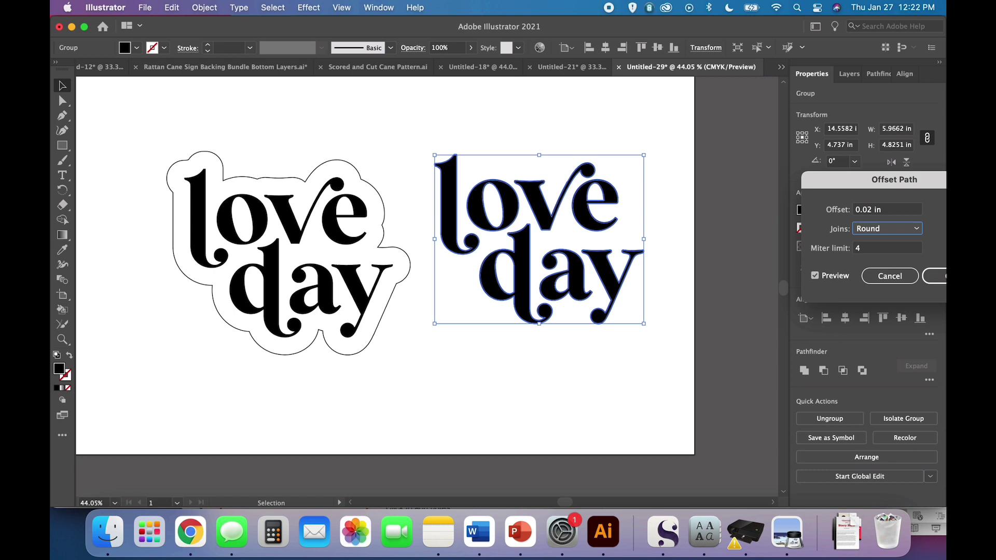
{"action": "key", "text": "Return"}
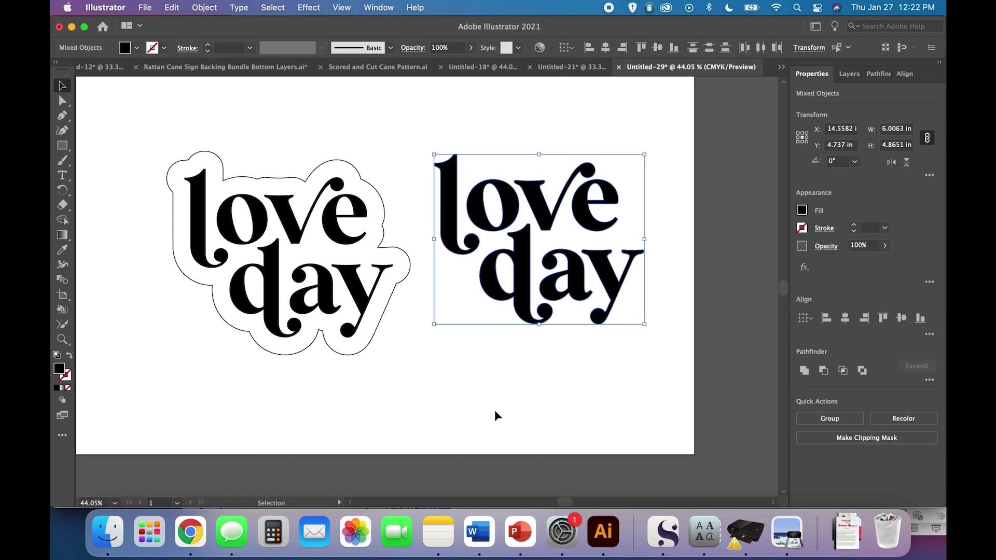
Step: Marquee-select the right-hand love day lettering and zoom in close on it
{"action": "left_click", "coordinate": [596, 385]}
{"action": "left_click_drag", "start_coordinate": [626, 368], "coordinate": [466, 163]}
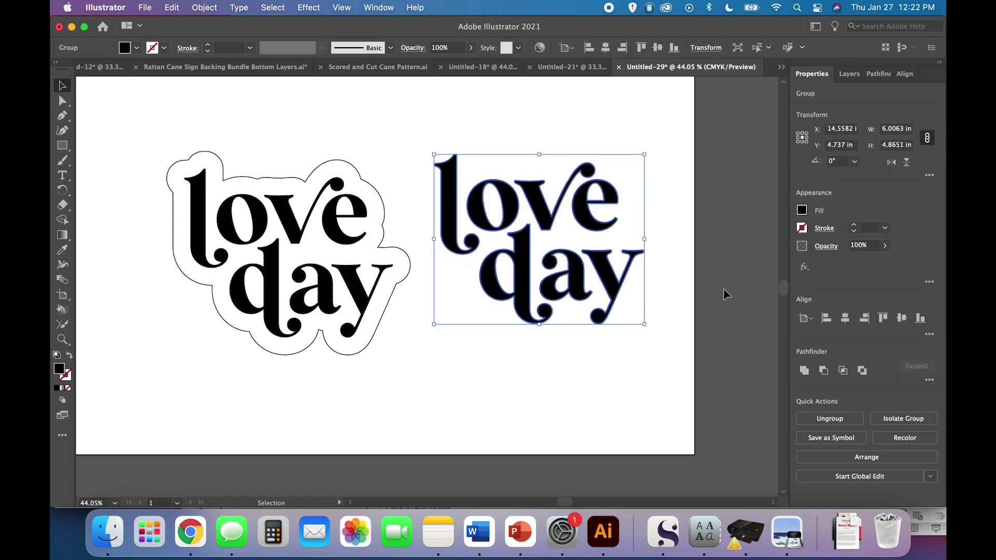
{"action": "left_click_drag", "start_coordinate": [659, 358], "coordinate": [466, 169]}
{"action": "key", "text": "super+equal"}
{"action": "key", "text": "super+equal"}
{"action": "key", "text": "super+equal"}
{"action": "key", "text": "super+equal"}
{"action": "key", "text": "super+equal"}
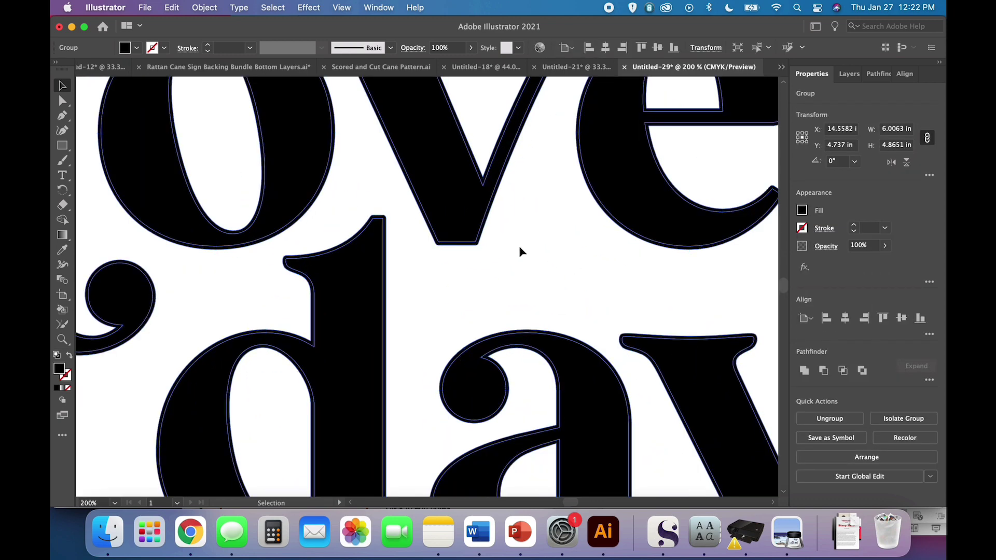
Step: Reselect the right-hand love day group and unite its letters with Pathfinder
{"action": "left_click", "coordinate": [519, 246]}
{"action": "left_click", "coordinate": [488, 227]}
{"action": "left_click", "coordinate": [803, 371]}
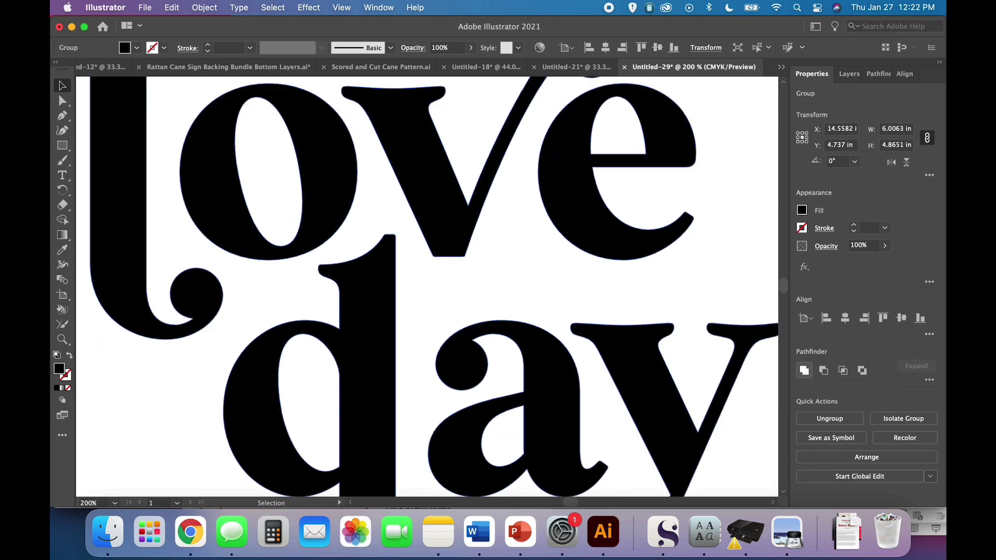
Step: Zoom out and swap fill and stroke so the letters become unfilled black outlines
{"action": "key", "text": "super+minus"}
{"action": "key", "text": "super+minus"}
{"action": "key", "text": "super+minus"}
{"action": "key", "text": "super+minus"}
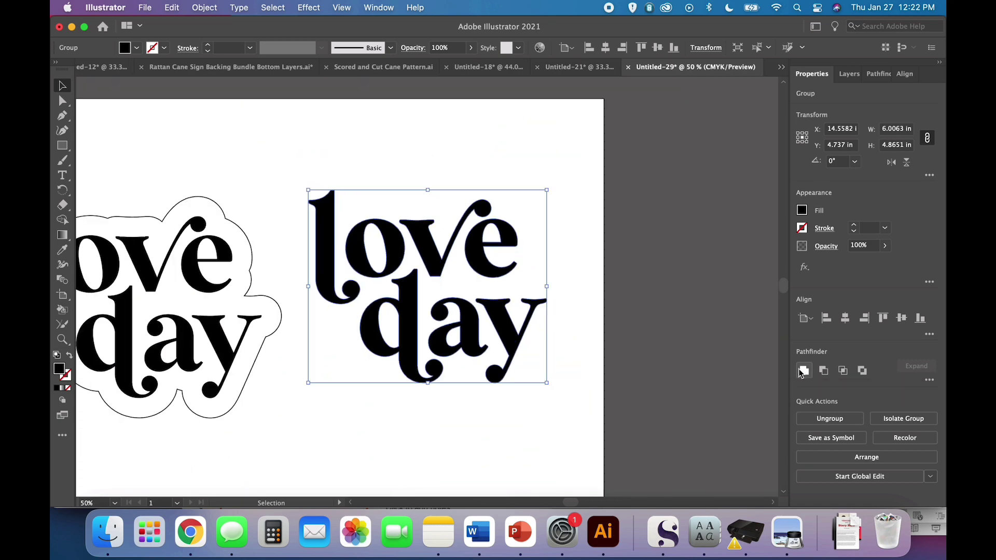
{"action": "left_click", "coordinate": [68, 358]}
{"action": "left_click", "coordinate": [419, 416]}
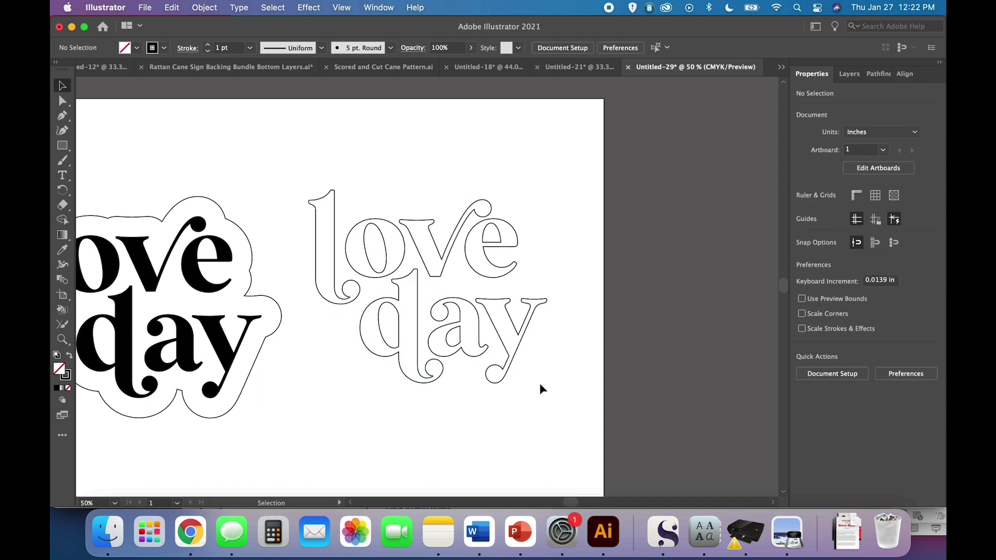
{"action": "scroll", "coordinate": [540, 389], "scroll_direction": "left", "scroll_amount": 3}
{"action": "scroll", "coordinate": [540, 389], "scroll_direction": "down", "scroll_amount": 2}
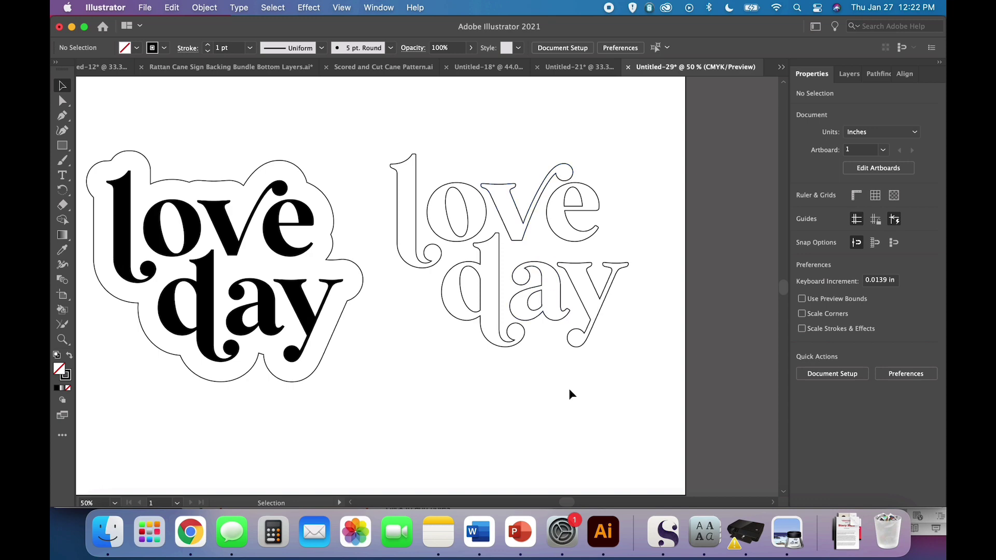
{"action": "scroll", "coordinate": [569, 390], "scroll_direction": "left", "scroll_amount": 10}
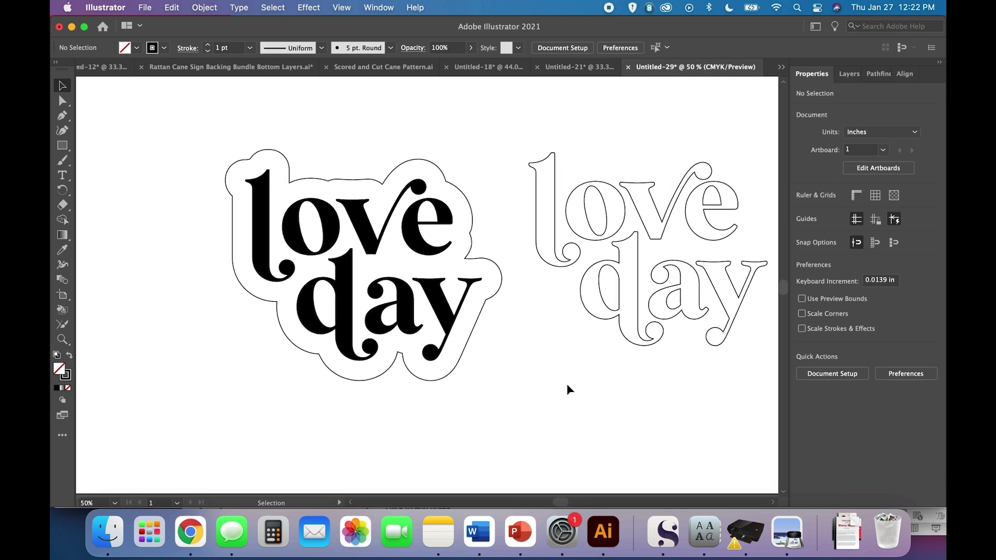
{"action": "scroll", "coordinate": [570, 390], "scroll_direction": "right", "scroll_amount": 2}
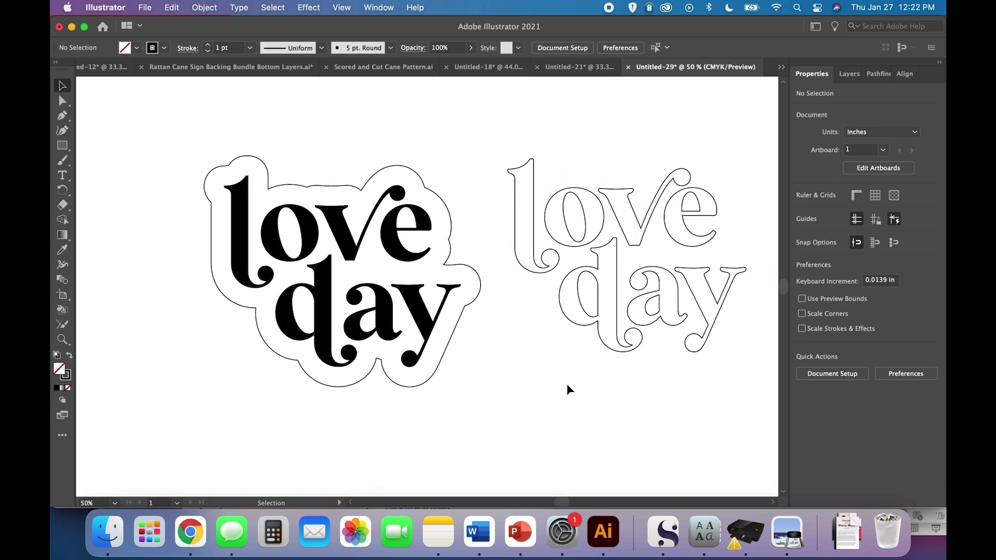
Step: Select the black lettering inside the backing outline and go to Object > Path
{"action": "left_click", "coordinate": [427, 327]}
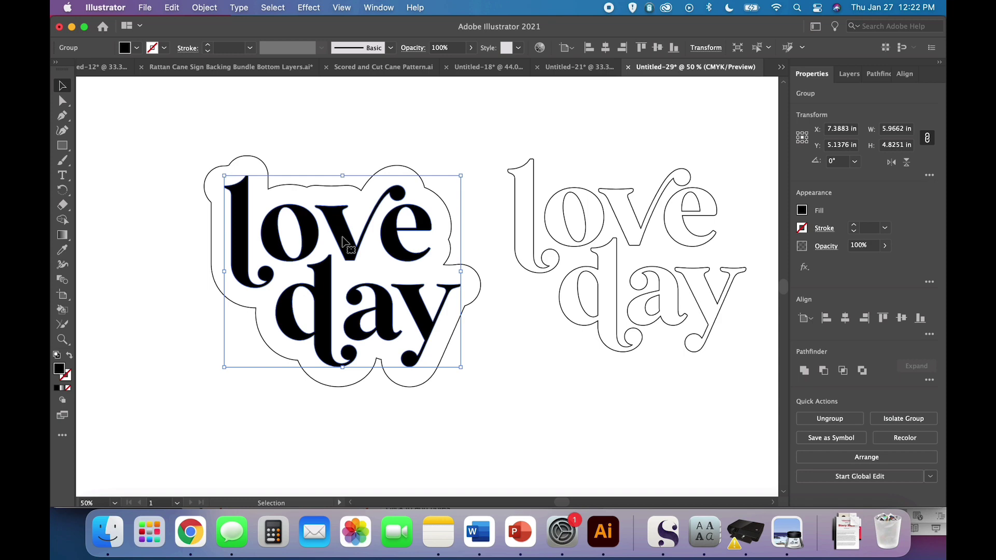
{"action": "left_click", "coordinate": [205, 7]}
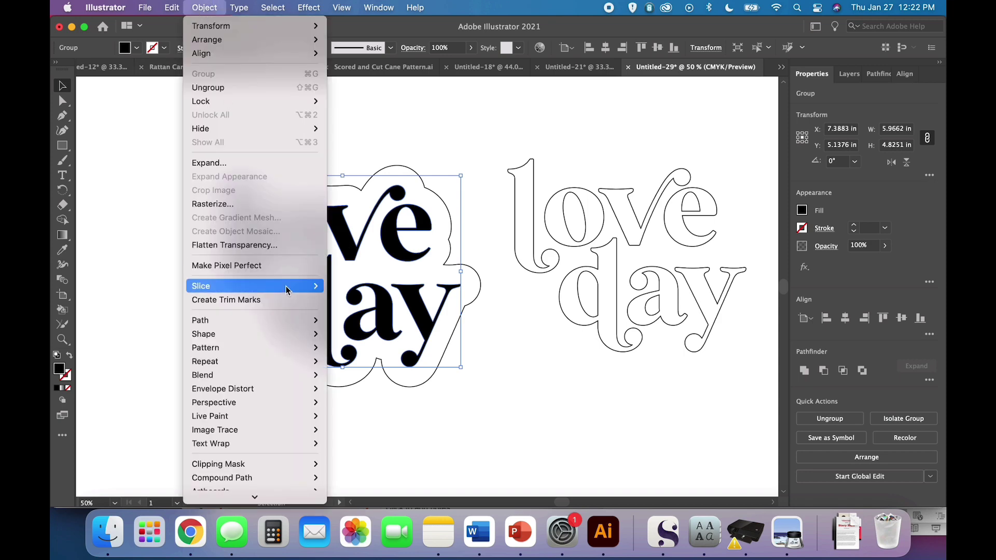
{"action": "mouse_move", "coordinate": [290, 326]}
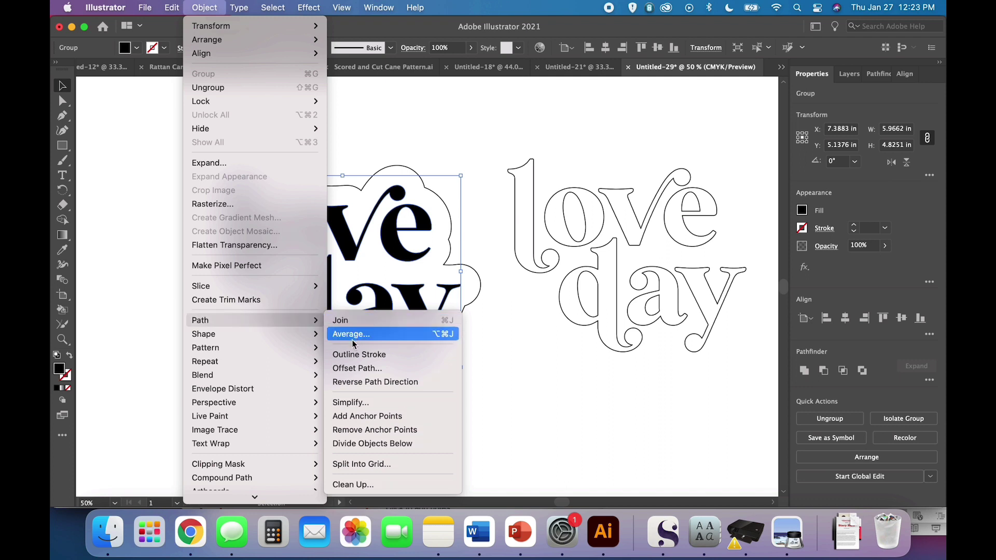
Step: Offset the black lettering by -0.04 in to make a thinner inset copy
{"action": "left_click", "coordinate": [351, 368]}
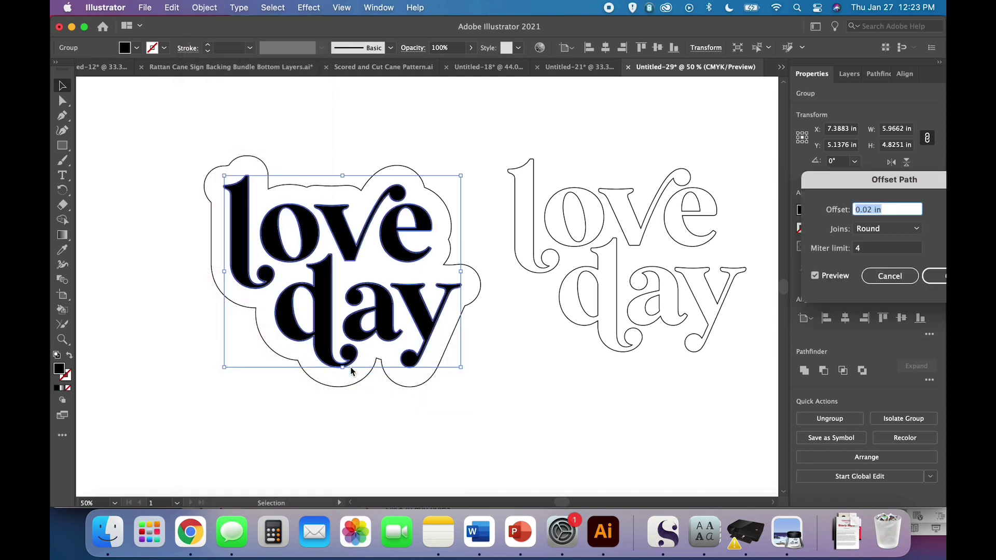
{"action": "type", "text": "0"}
{"action": "key", "text": "BackSpace"}
{"action": "type", "text": "-0.04"}
{"action": "key", "text": "Tab"}
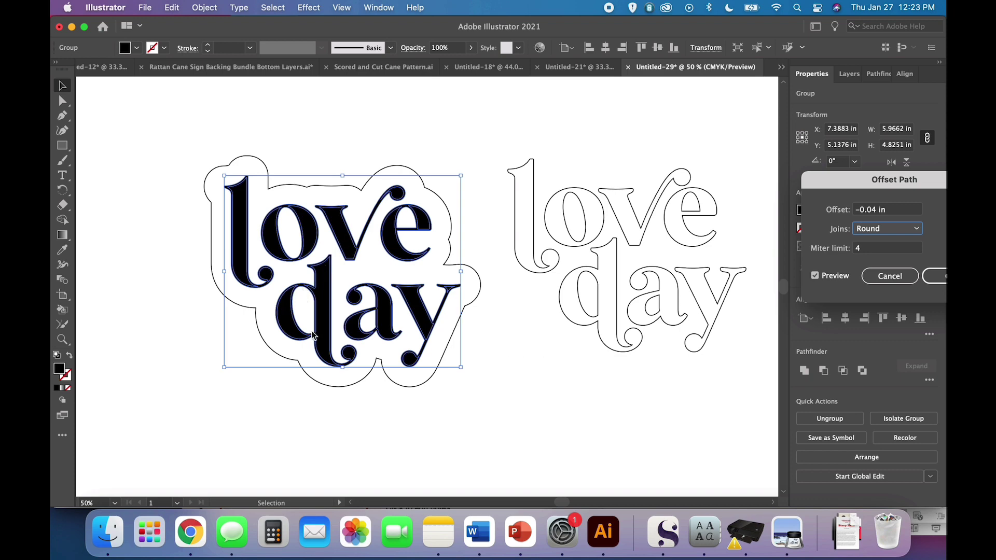
{"action": "left_click", "coordinate": [937, 277]}
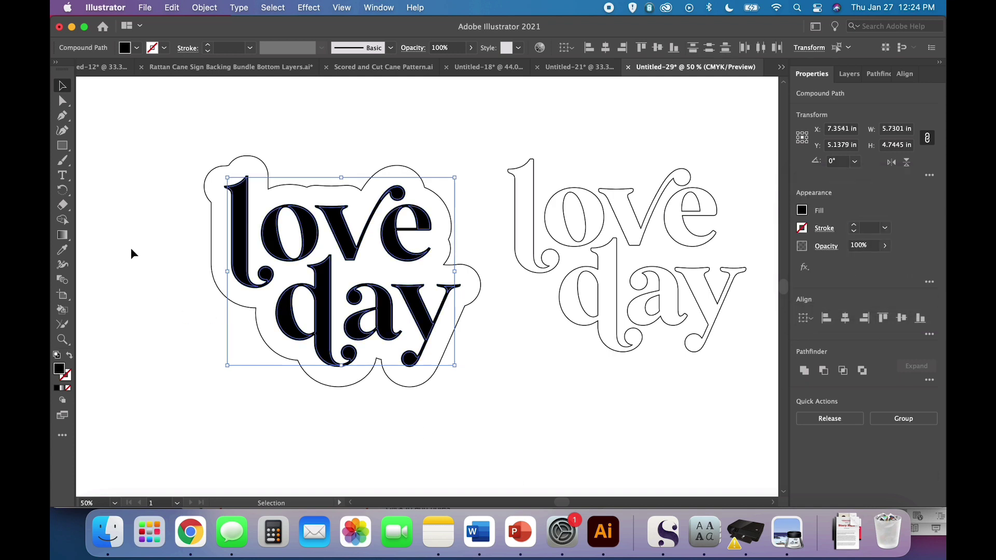
Step: Fill the inset lettering dark green, then swap it to a green outline with no fill
{"action": "left_click", "coordinate": [137, 48]}
{"action": "left_click", "coordinate": [110, 85]}
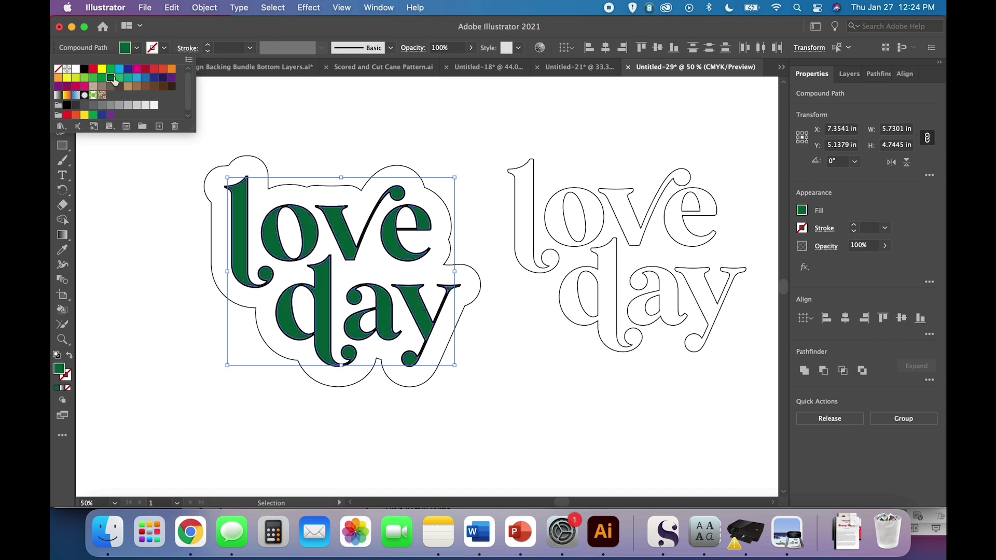
{"action": "left_click", "coordinate": [138, 51]}
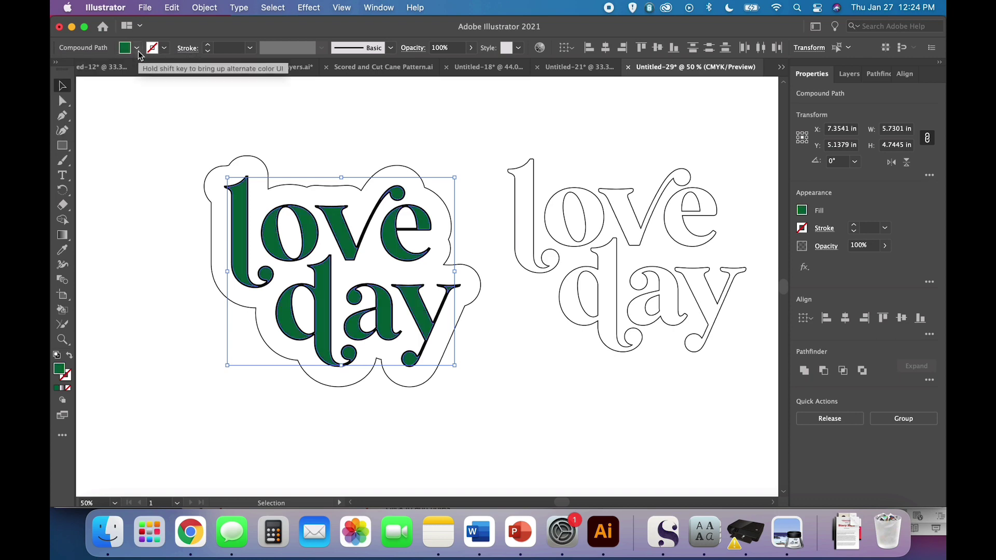
{"action": "left_click", "coordinate": [70, 357]}
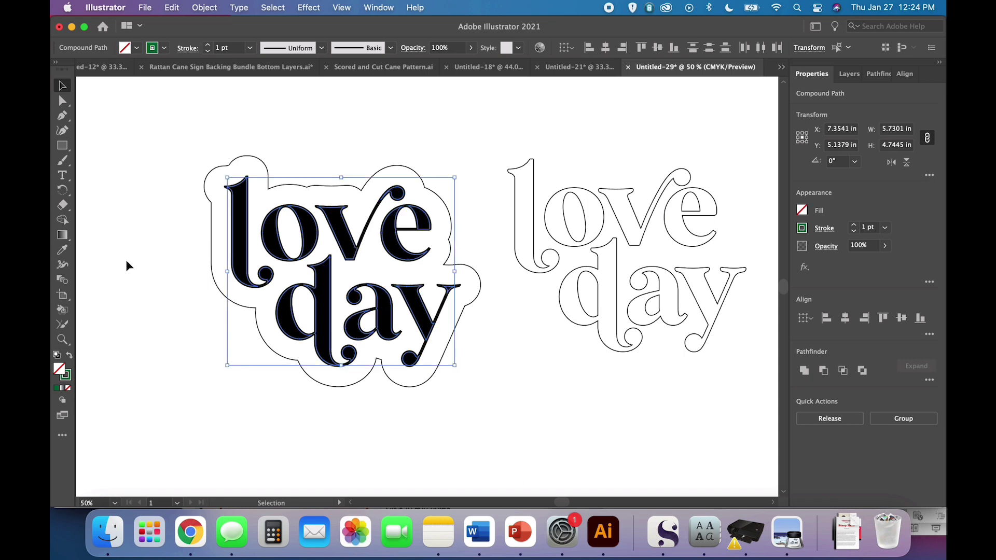
{"action": "left_click", "coordinate": [172, 8]}
Step: Cut the green inset lettering, then select and delete the solid black lettering
{"action": "left_click", "coordinate": [172, 7]}
{"action": "key", "text": "super+shift+a"}
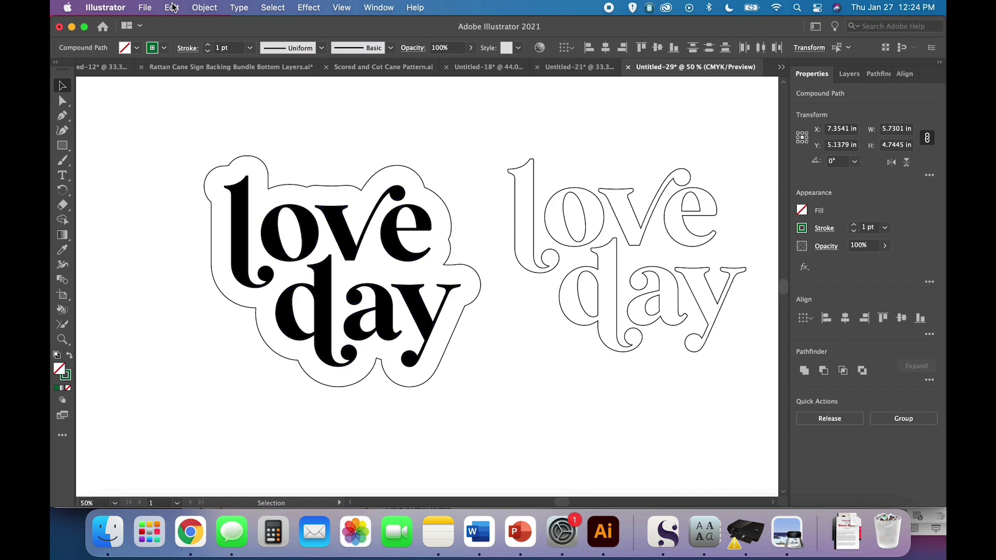
{"action": "left_click", "coordinate": [270, 244]}
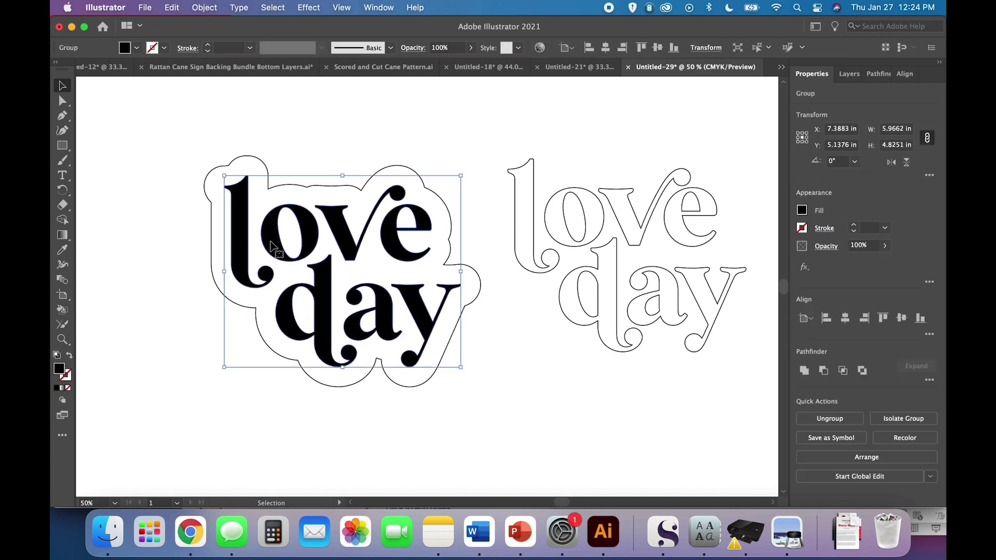
{"action": "key", "text": "Delete"}
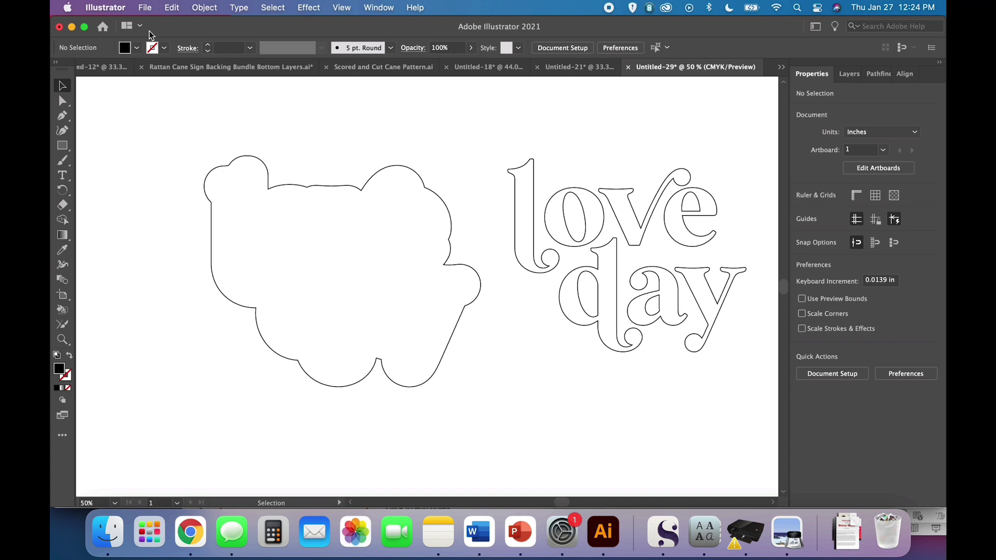
Step: Paste the green inset lettering back in place, deselect, and zoom out
{"action": "left_click", "coordinate": [178, 12]}
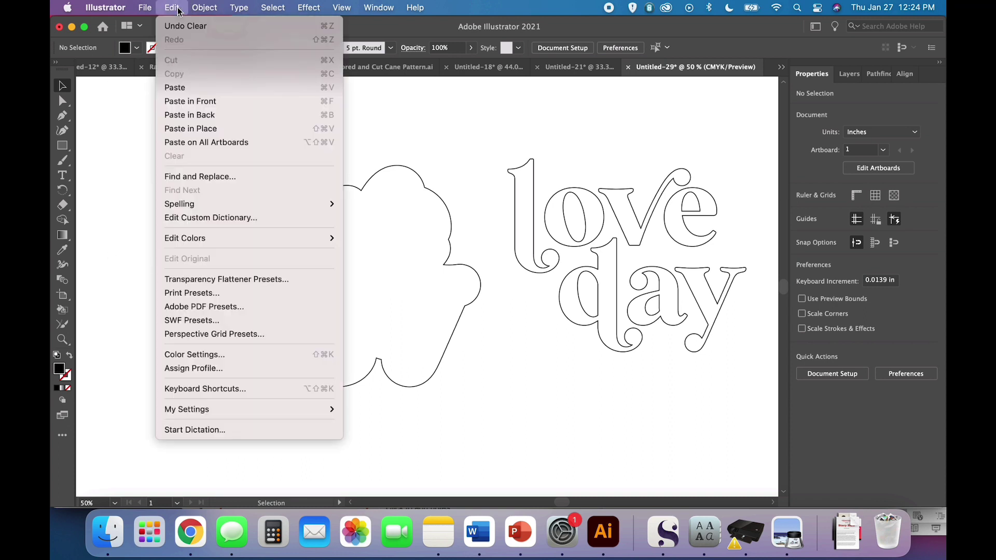
{"action": "left_click", "coordinate": [192, 132]}
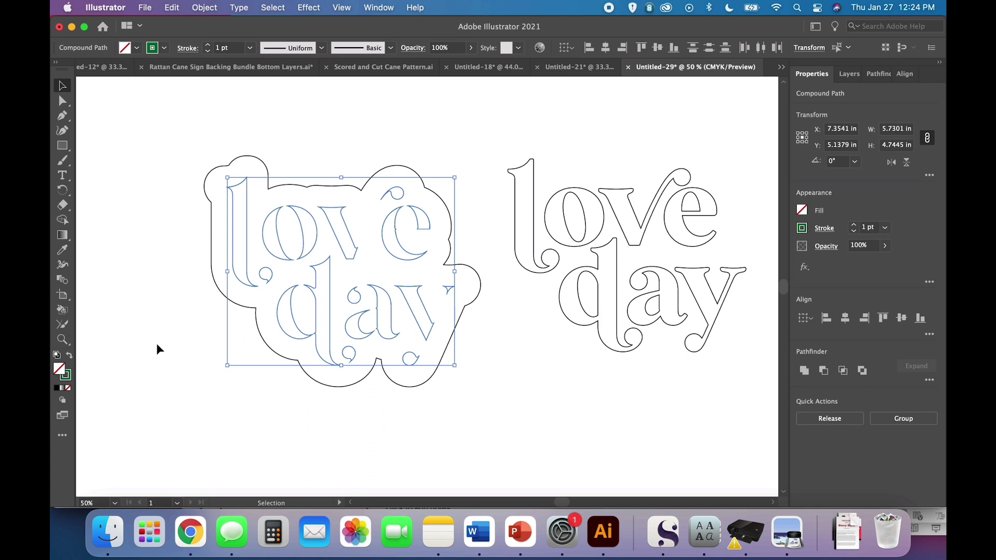
{"action": "left_click", "coordinate": [156, 343]}
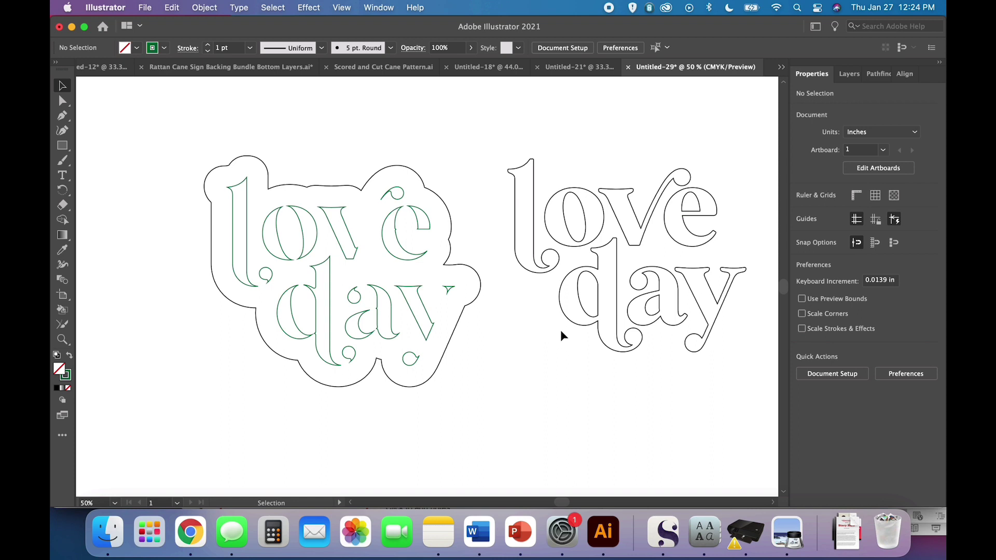
{"action": "key", "text": "super+minus"}
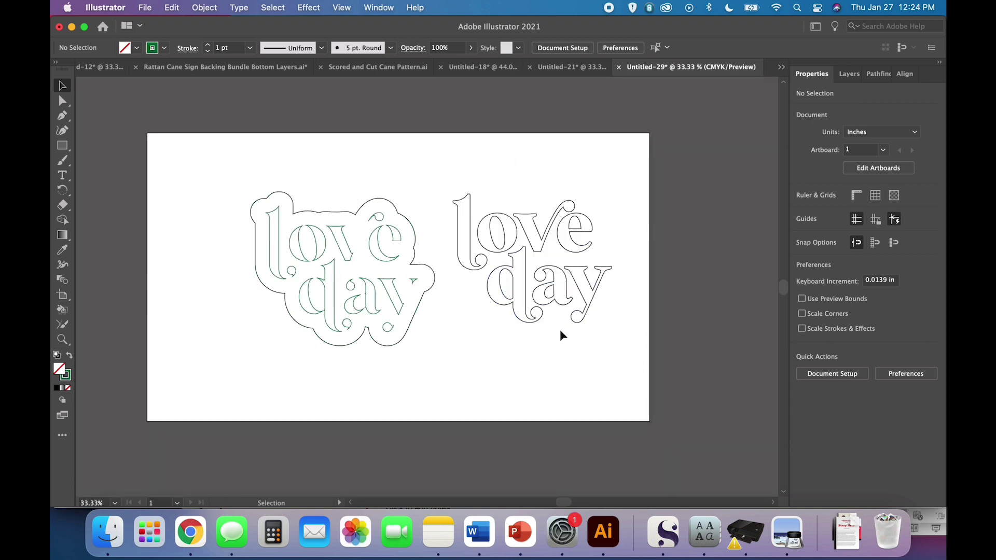